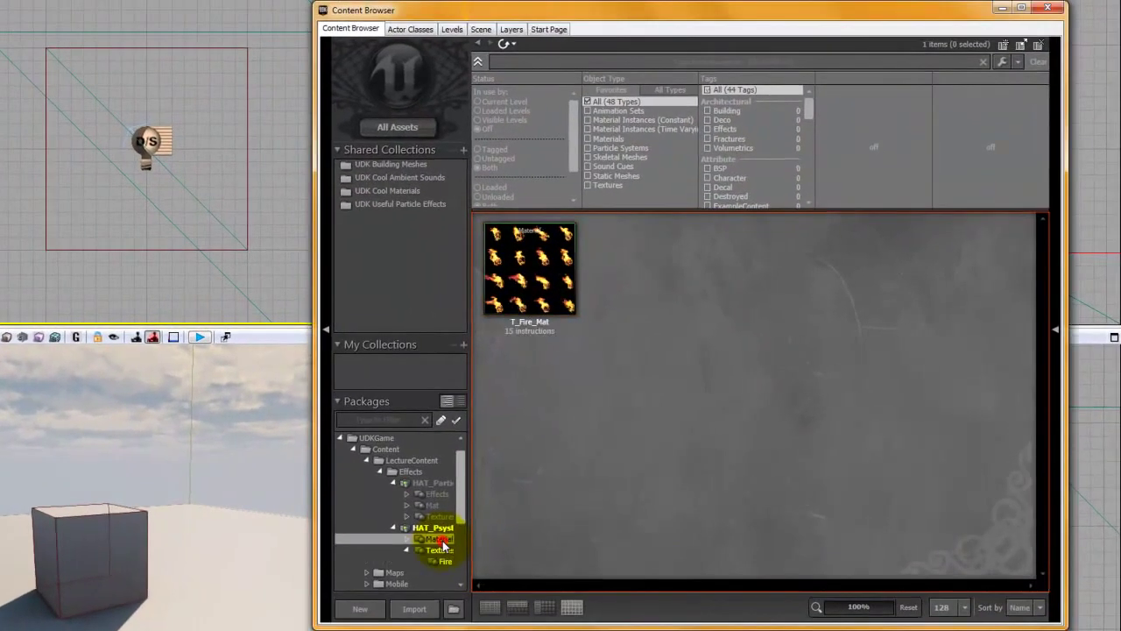
Expand the Material package and select the Fire textures package in the Content Browser
click(454, 531)
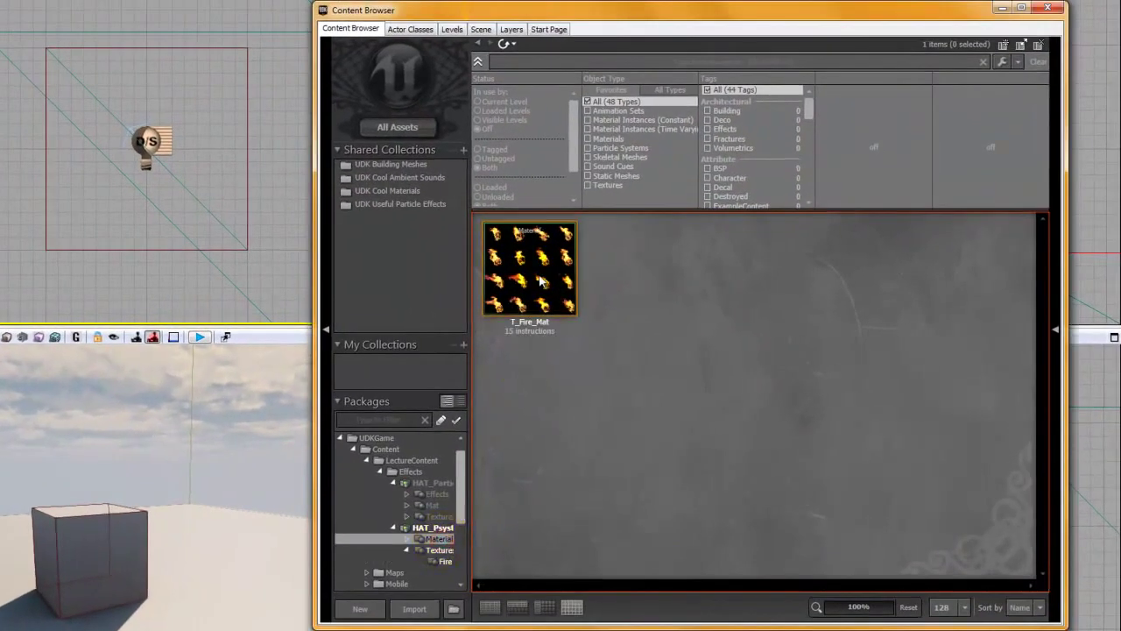
click(443, 562)
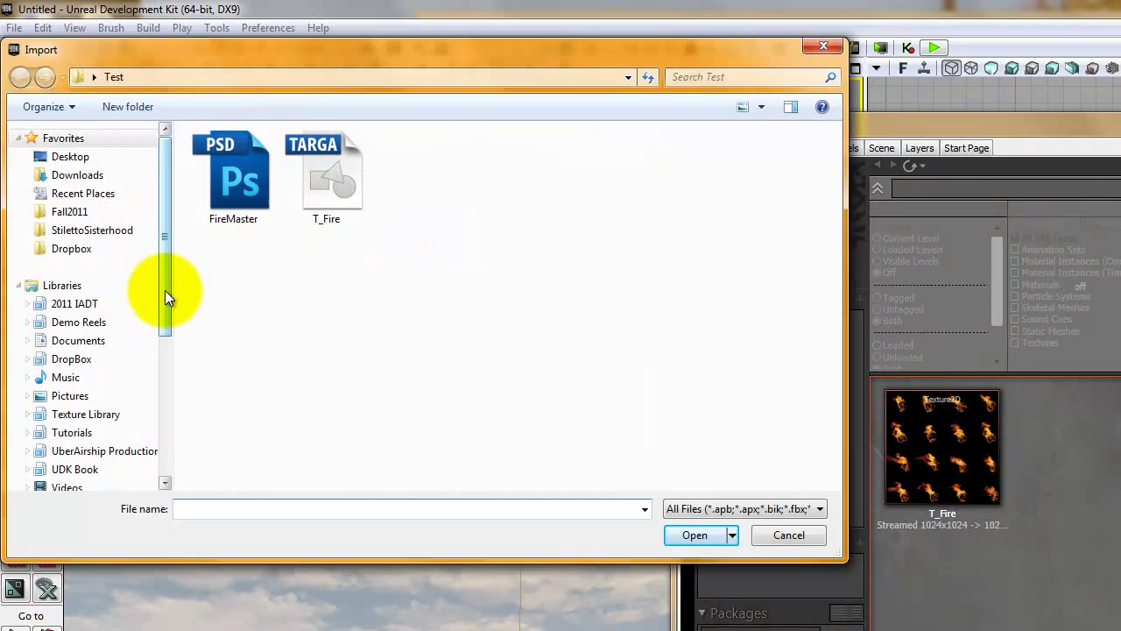
Browse 2011 IADT > Winter2012 > Game365 > ParticleSystems > FireLecture > SourceImages and open T_Smoke
drag(164, 290, 164, 334)
click(66, 222)
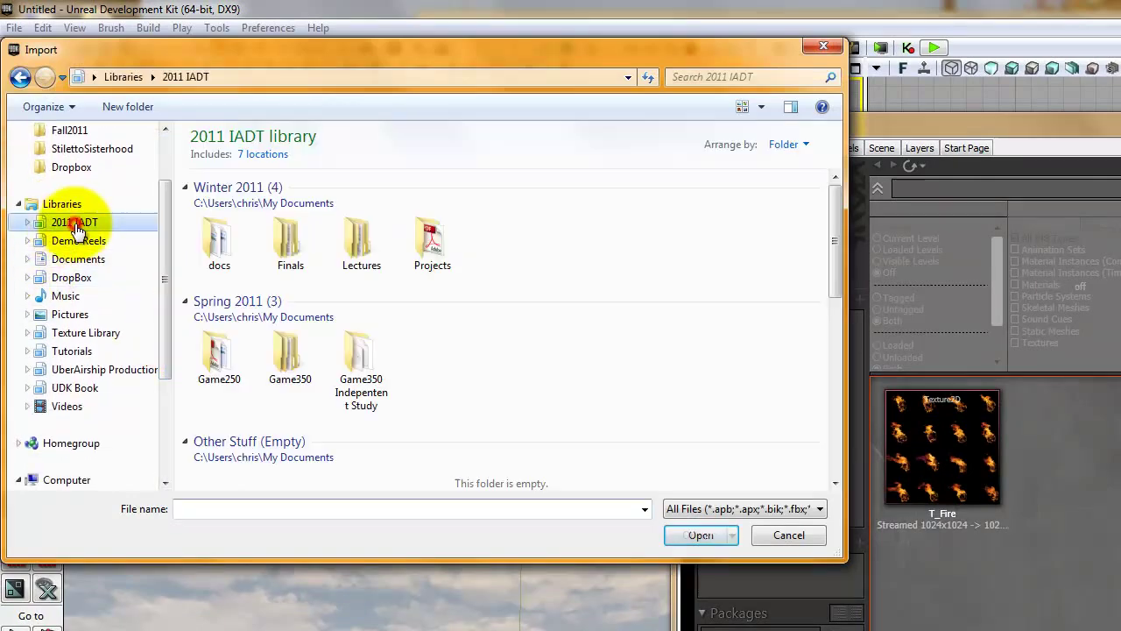
click(27, 224)
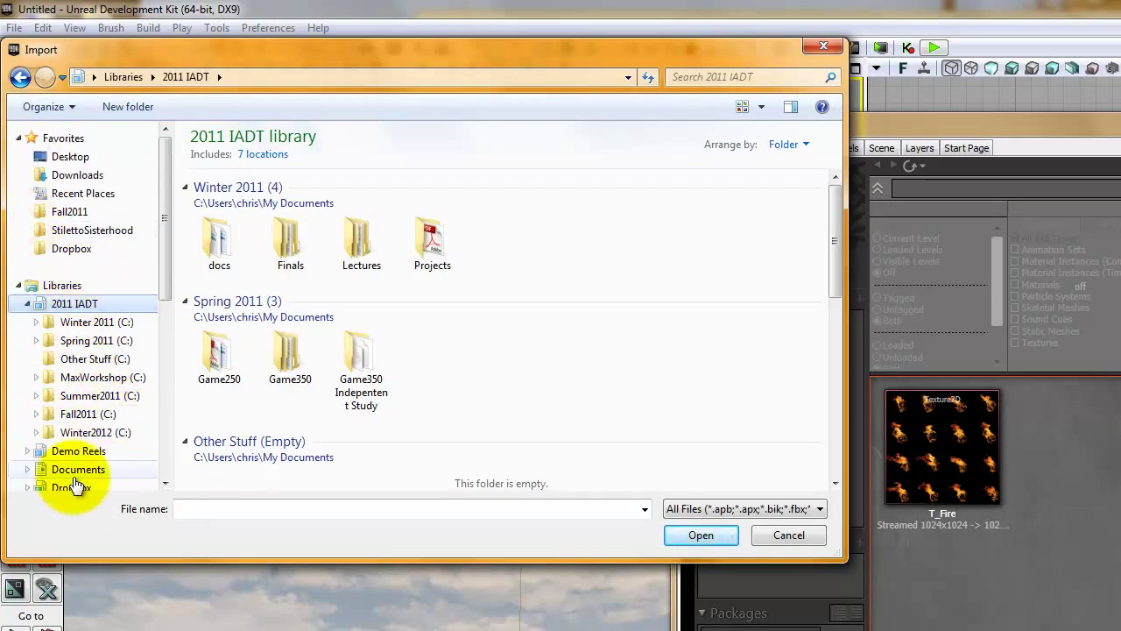
click(35, 431)
click(78, 442)
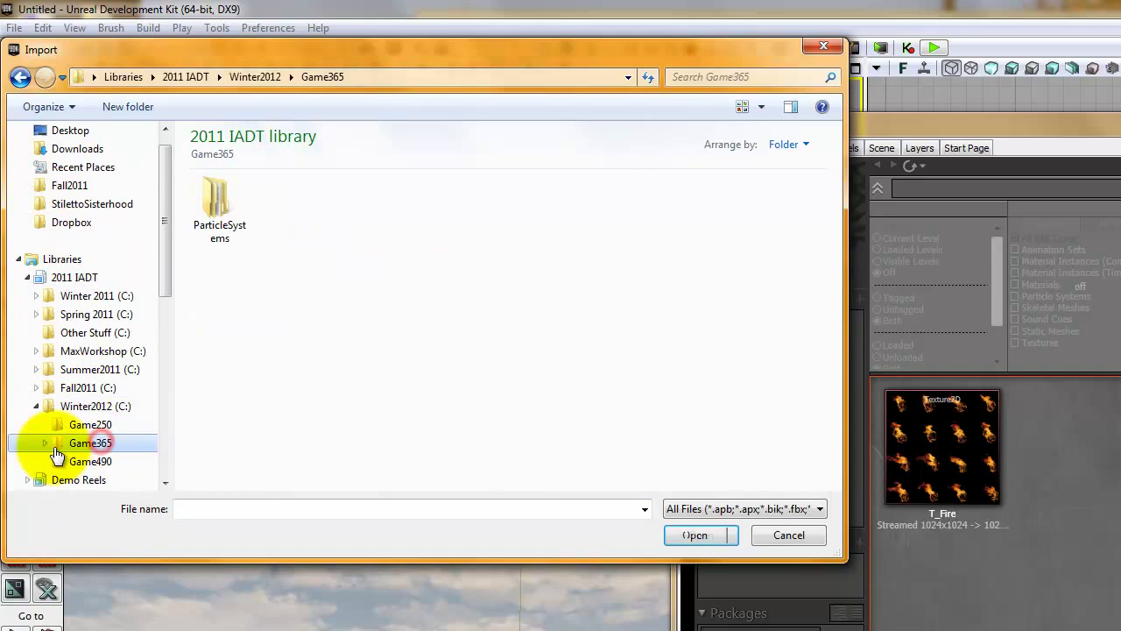
click(213, 206)
double_click(213, 206)
double_click(212, 201)
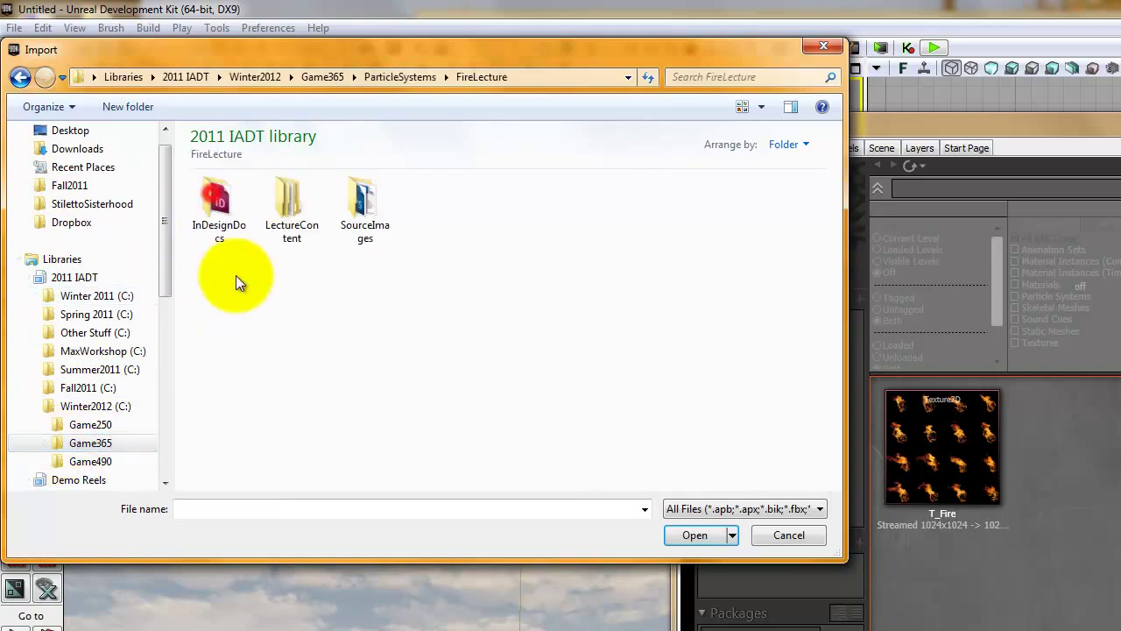
double_click(372, 204)
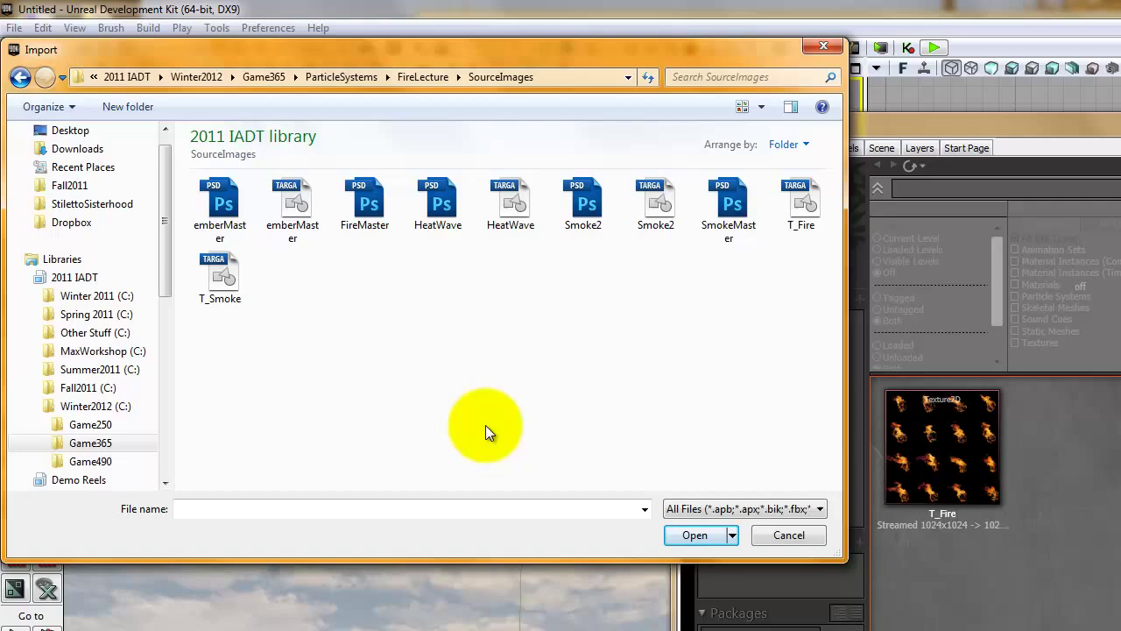
click(216, 278)
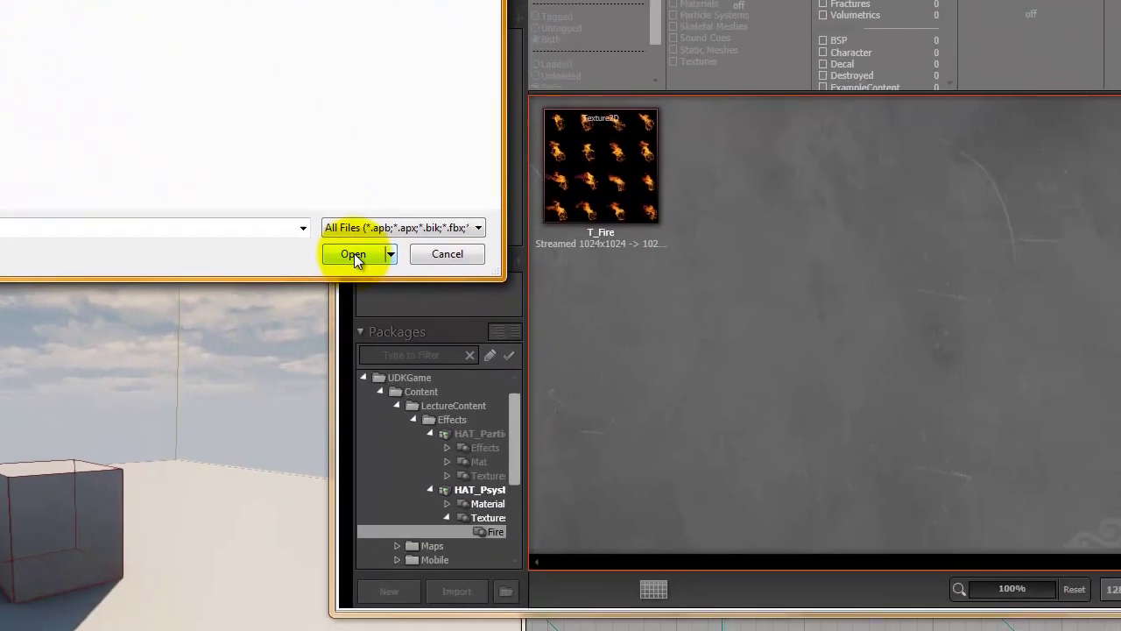
click(695, 535)
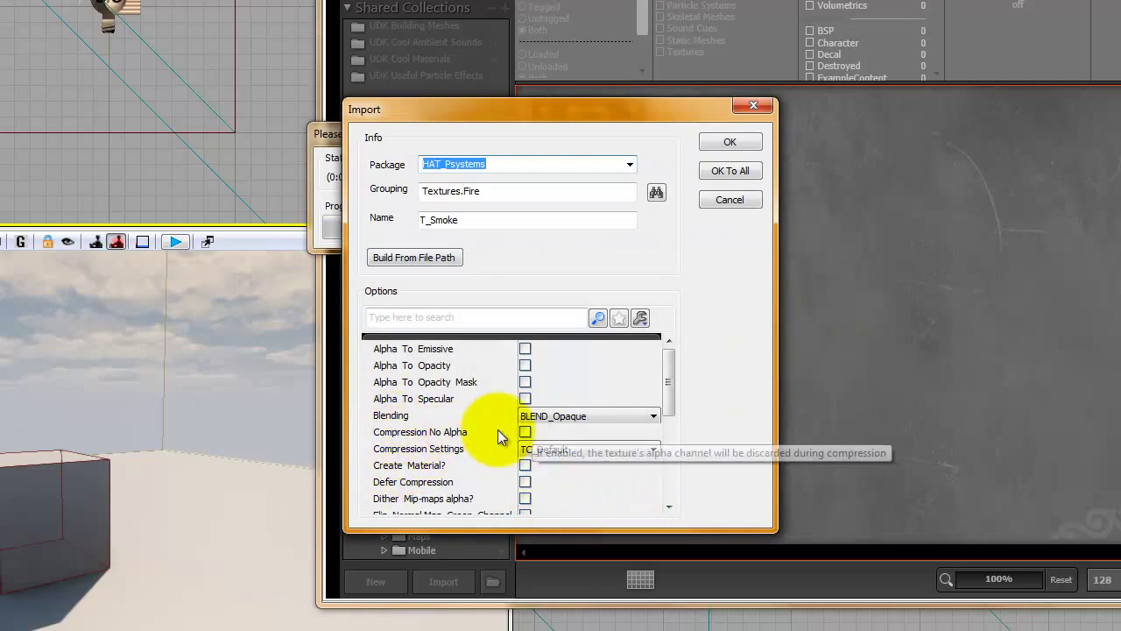
Enable Compression No Alpha and confirm the T_Smoke import
click(525, 433)
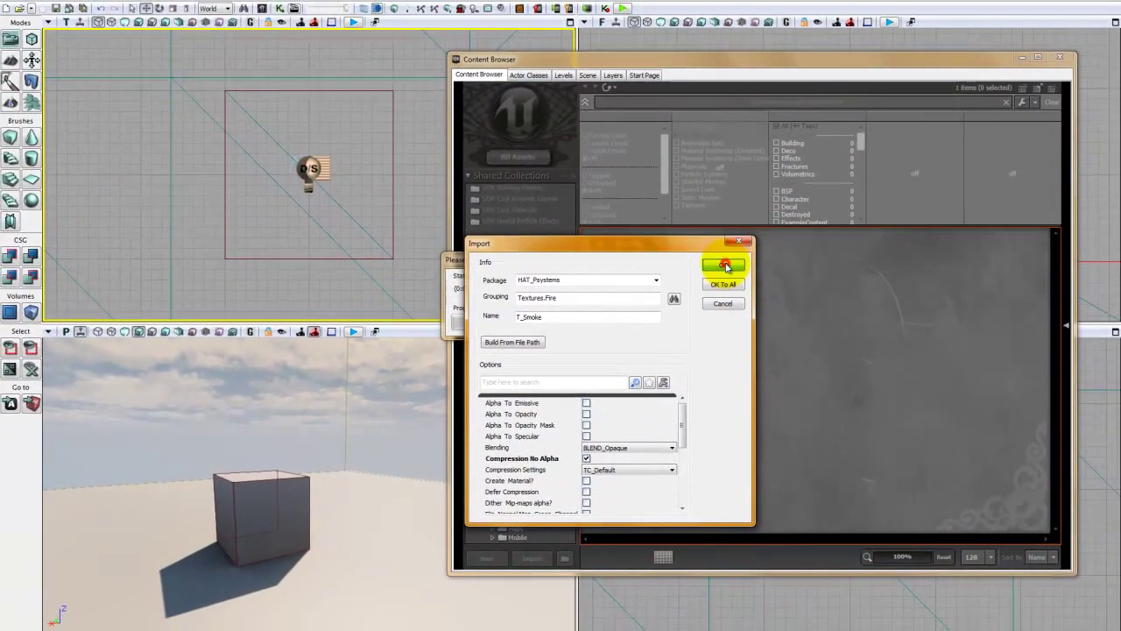
click(729, 155)
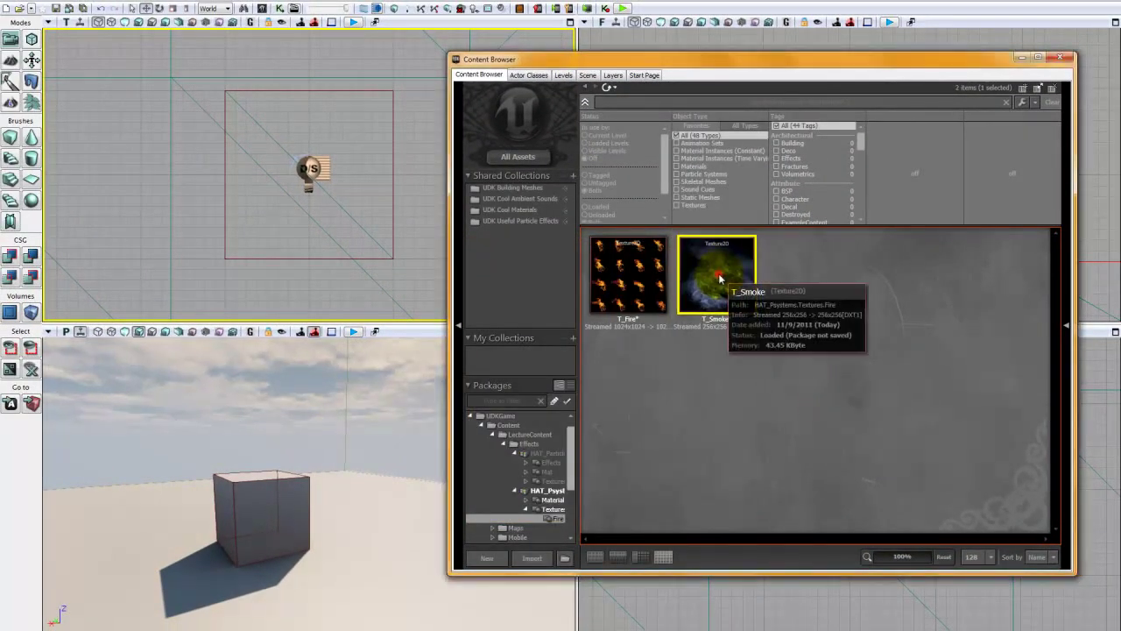
double_click(723, 265)
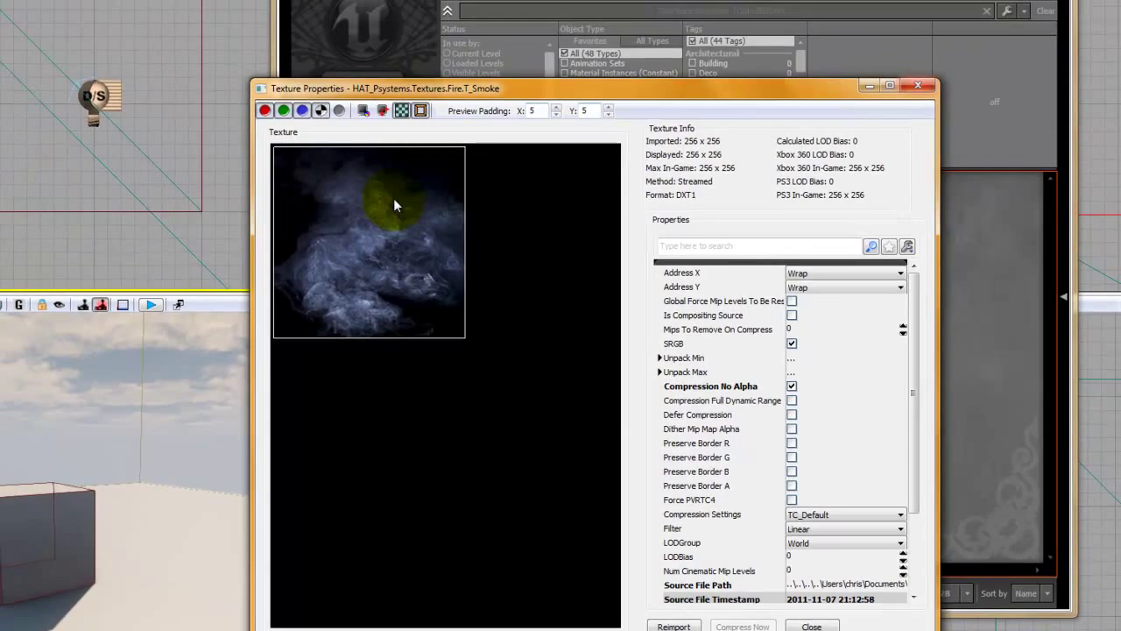
click(917, 85)
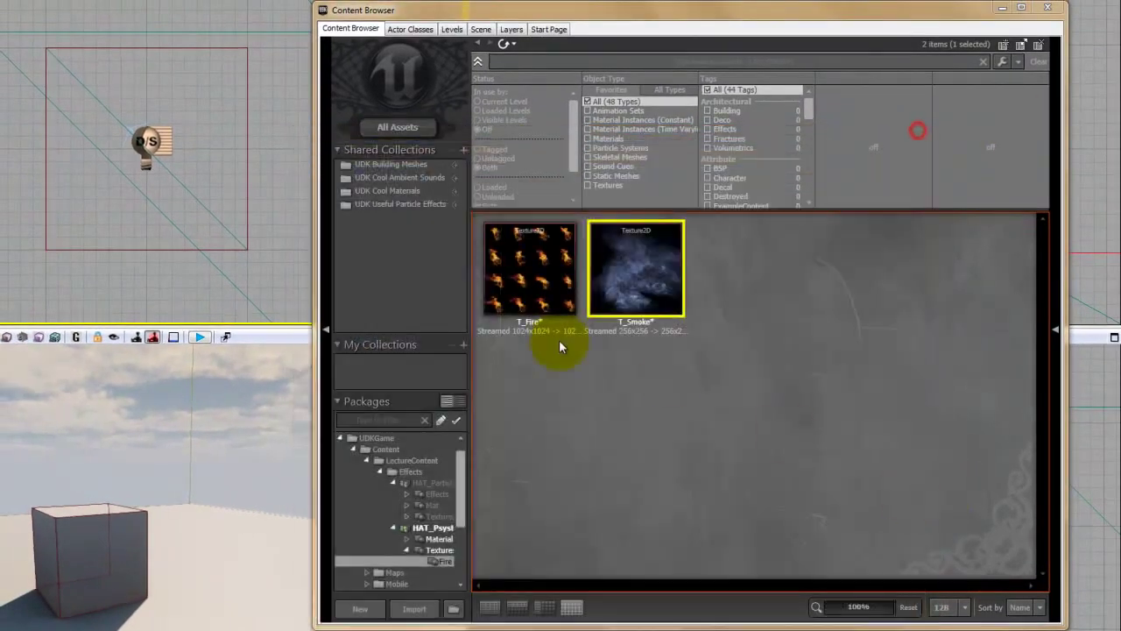
click(646, 424)
click(626, 265)
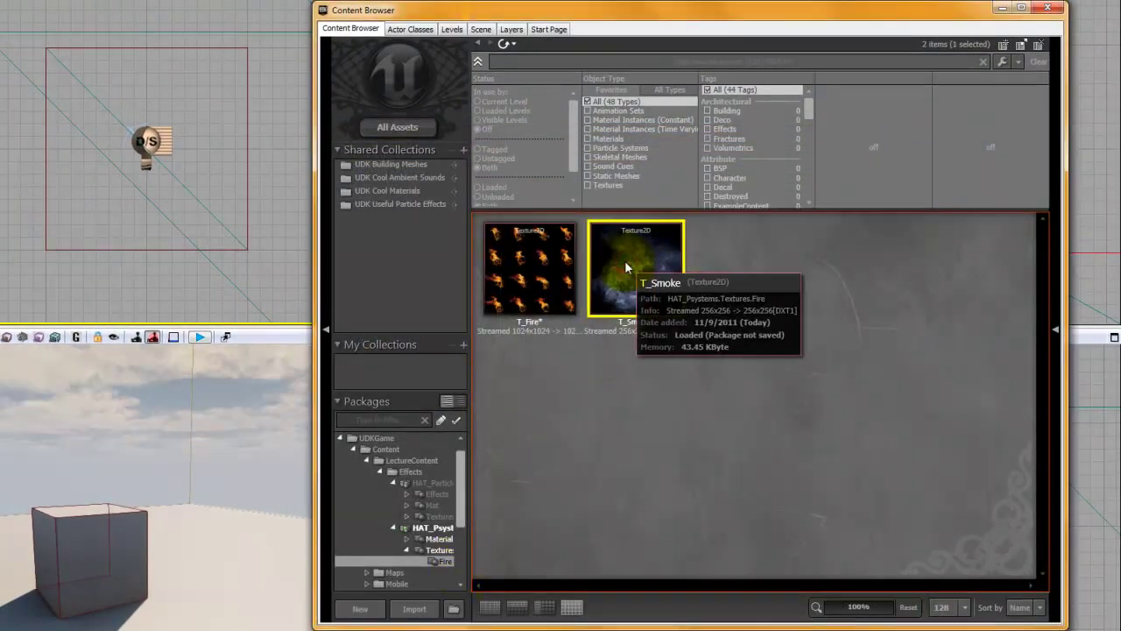
Create T_Smoke_Mat from the T_Smoke texture, changing its grouping from Textures.Fire to Material.Fire
right_click(625, 260)
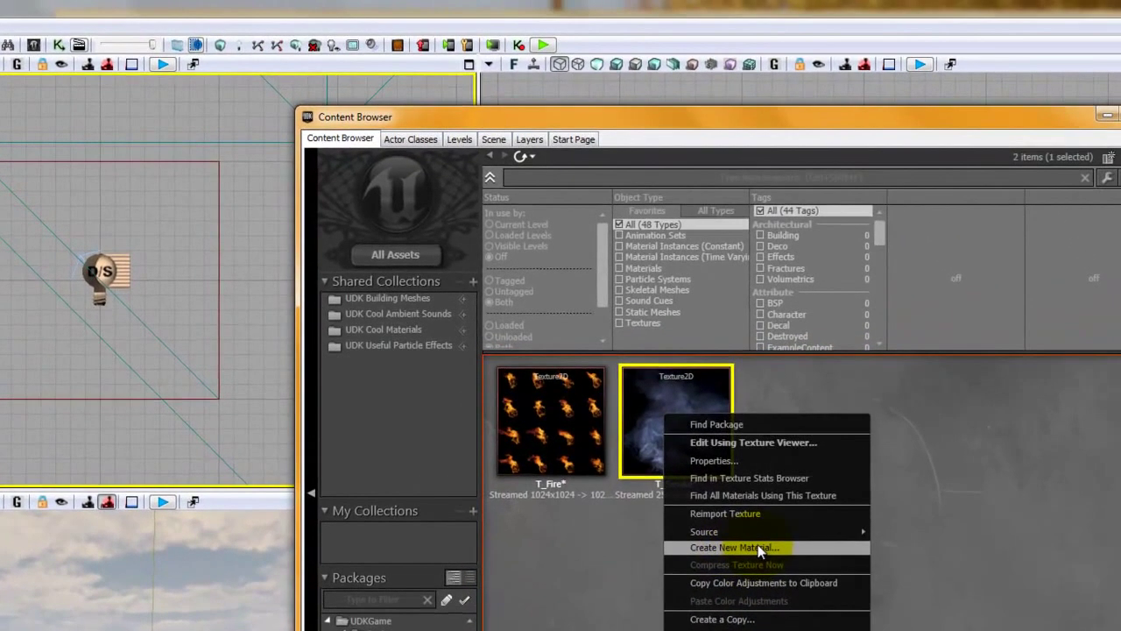
click(696, 375)
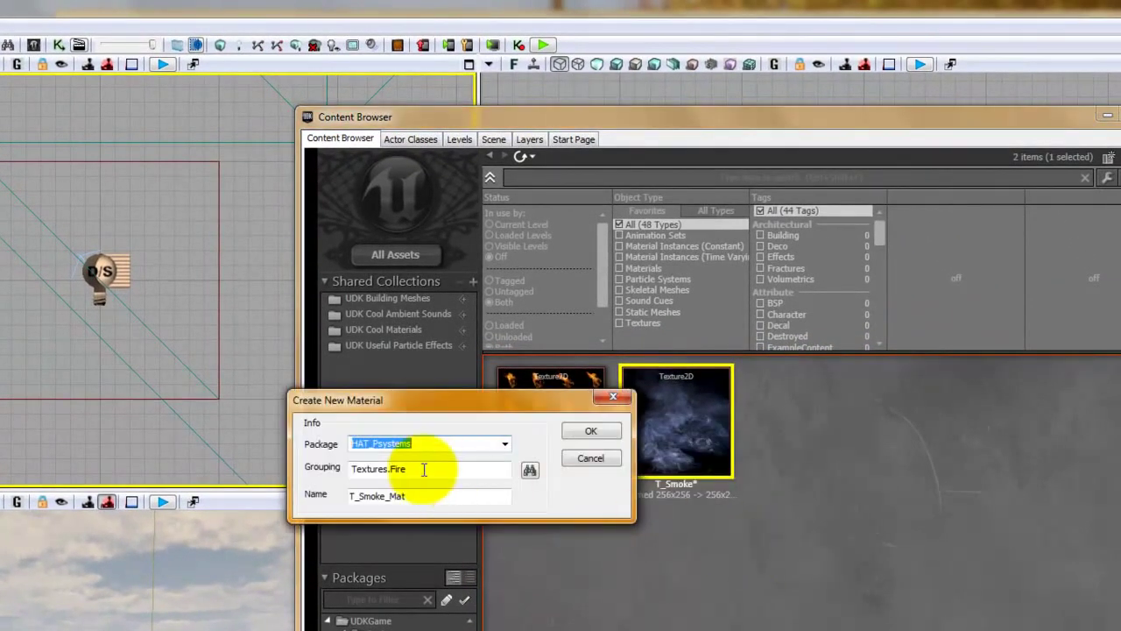
drag(391, 468, 282, 475)
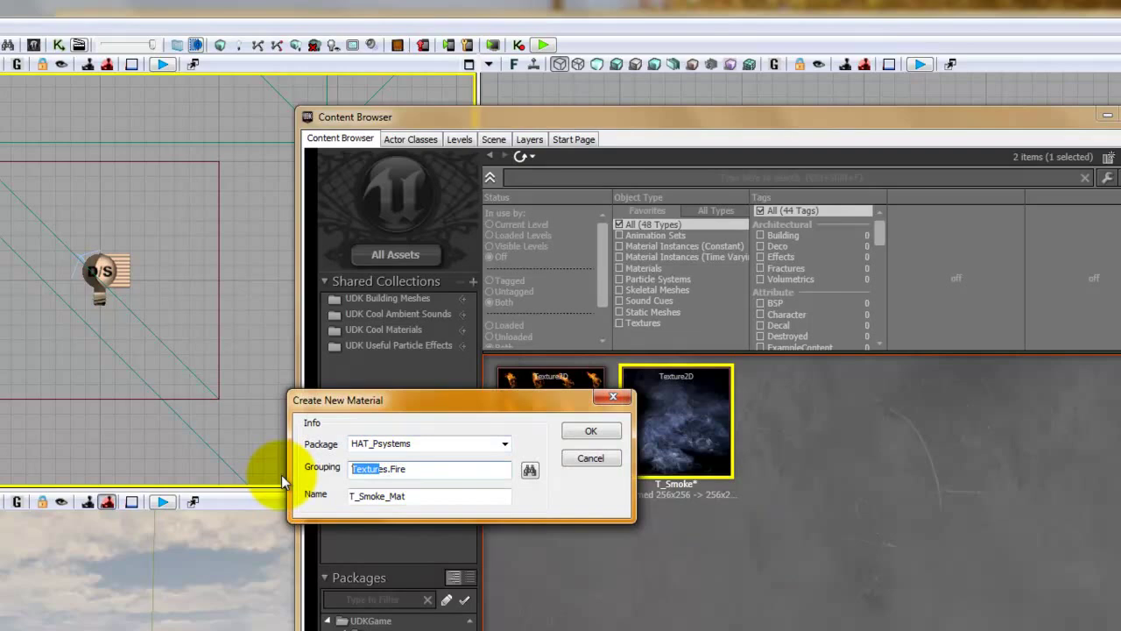
key(BackSpace)
text(Material)
click(592, 431)
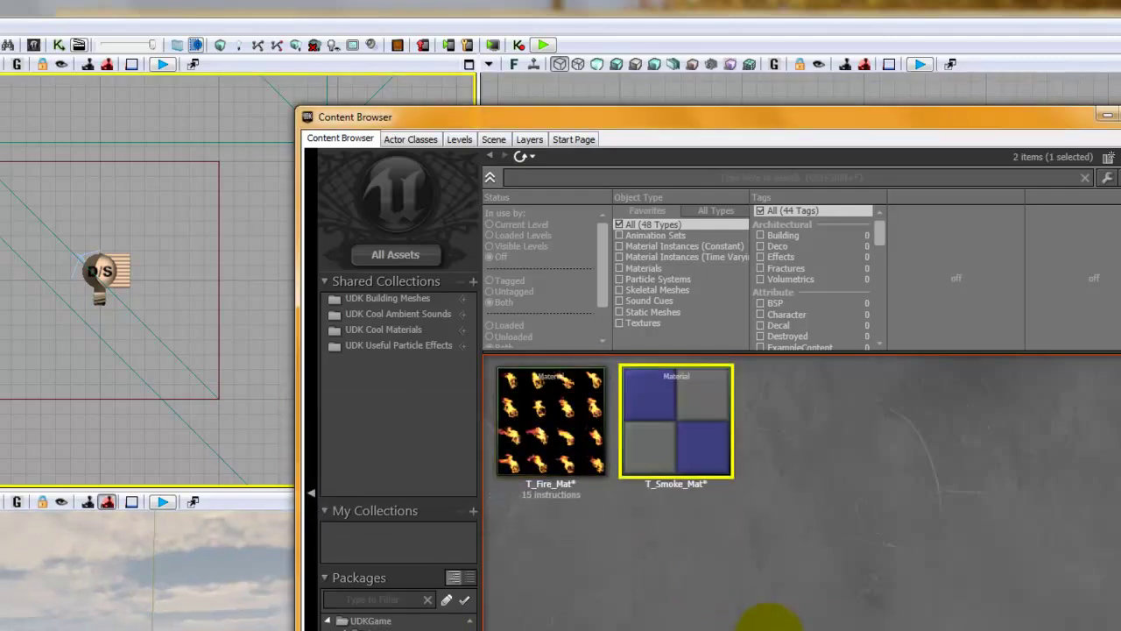
Open T_Smoke_Mat in the material editor and move the Texture Sample node to the upper right
double_click(659, 429)
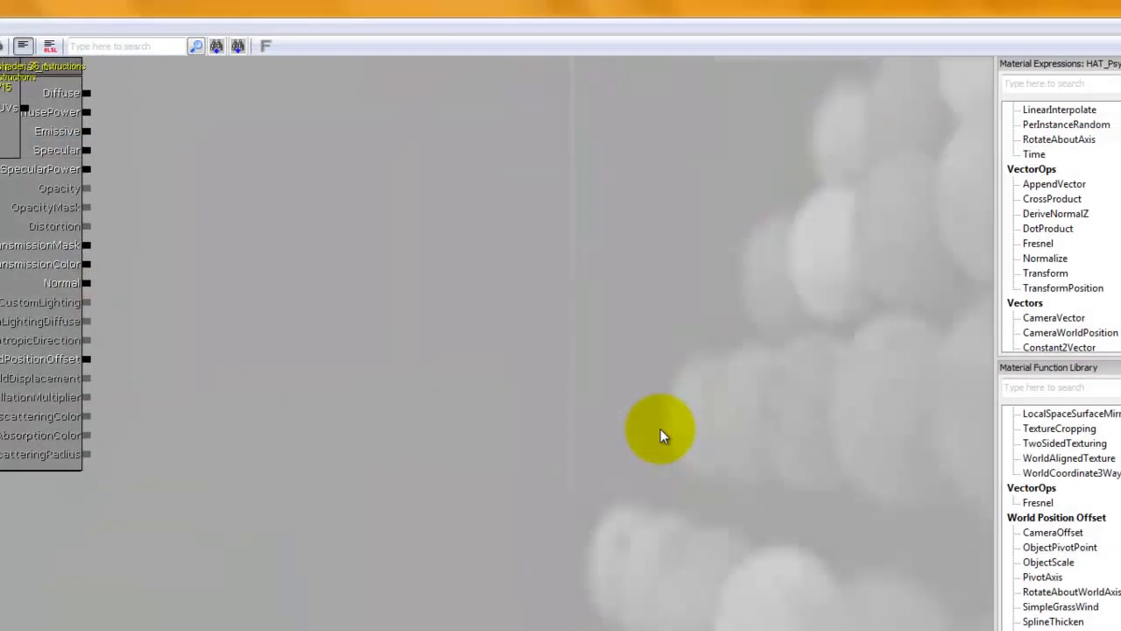
drag(243, 200, 345, 350)
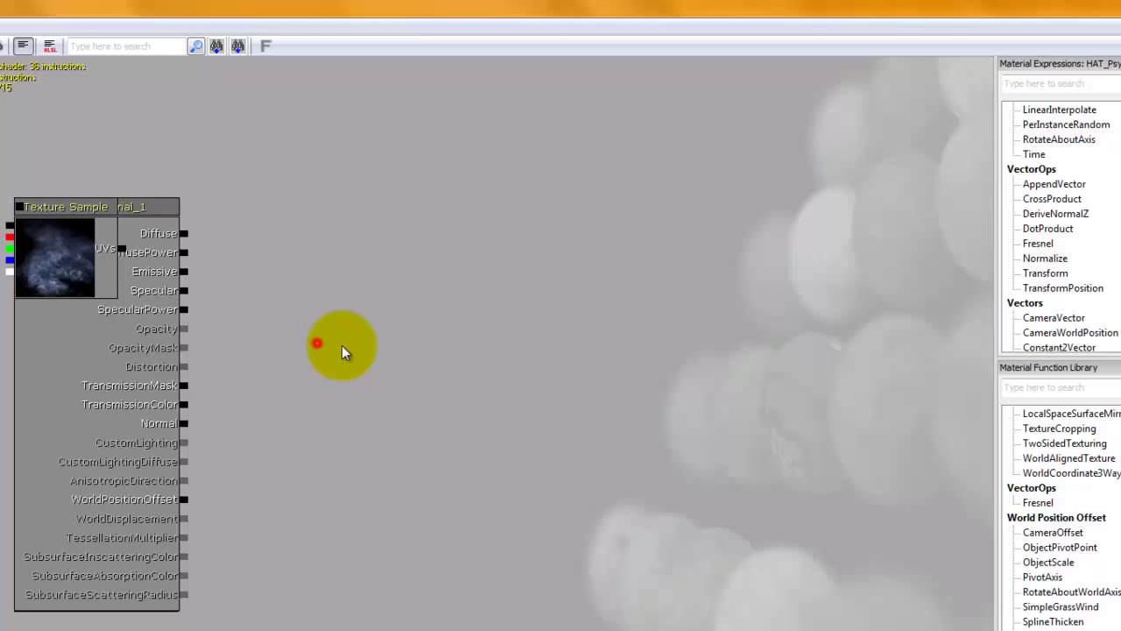
drag(50, 261, 442, 156)
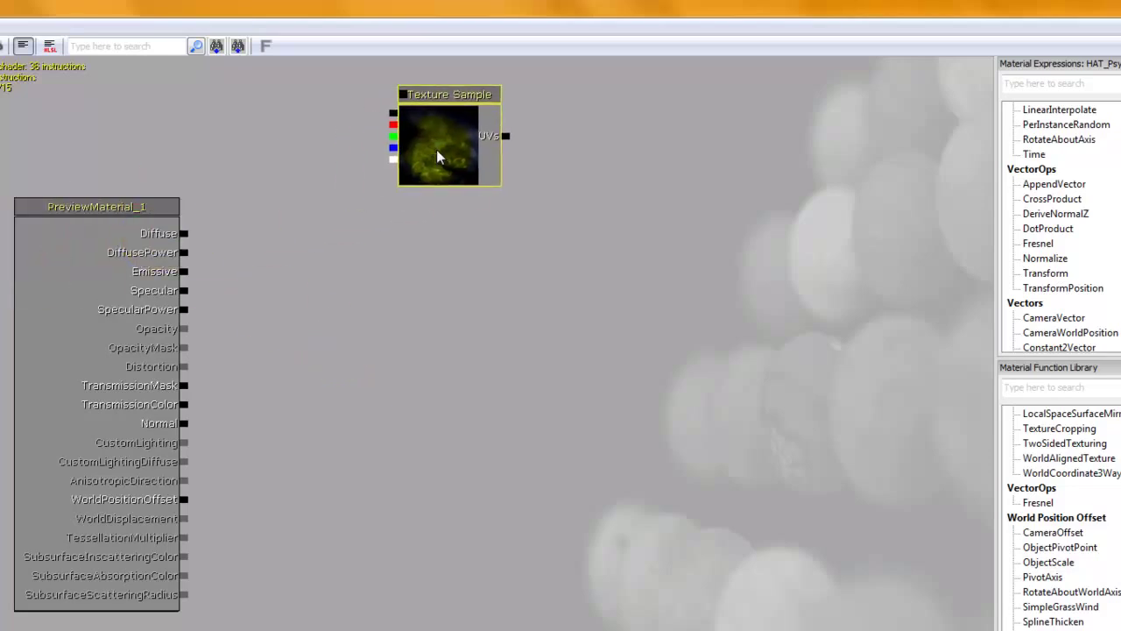
drag(629, 319, 576, 400)
drag(383, 220, 569, 222)
drag(343, 362, 377, 350)
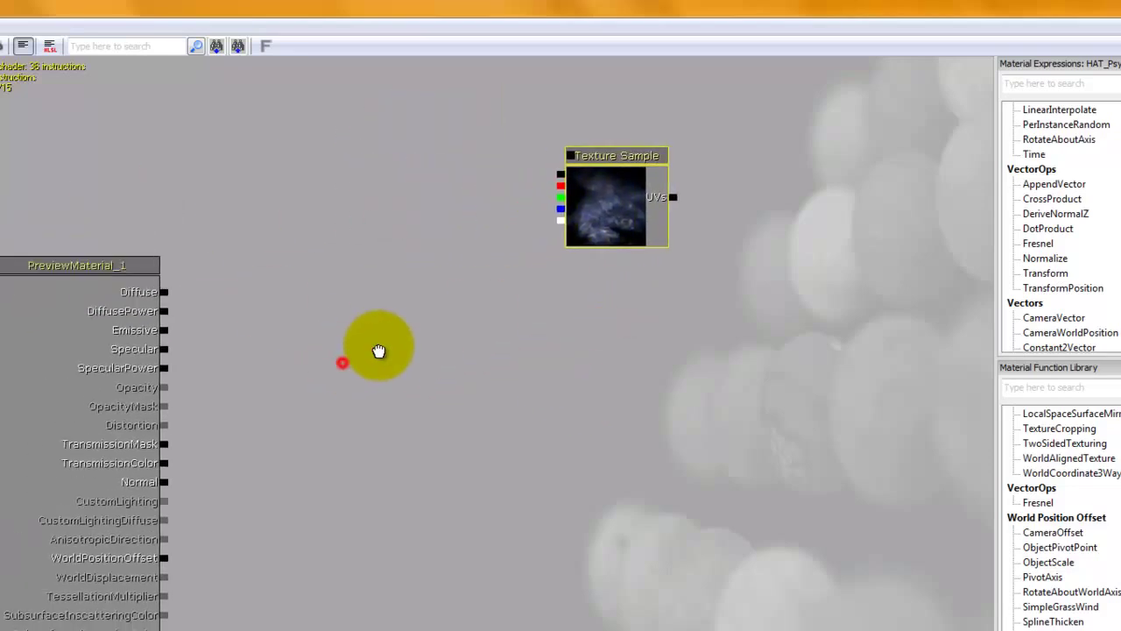
Add a Multiply node beside the material inputs and wire its output to Emissive
click(206, 273)
drag(227, 344, 278, 343)
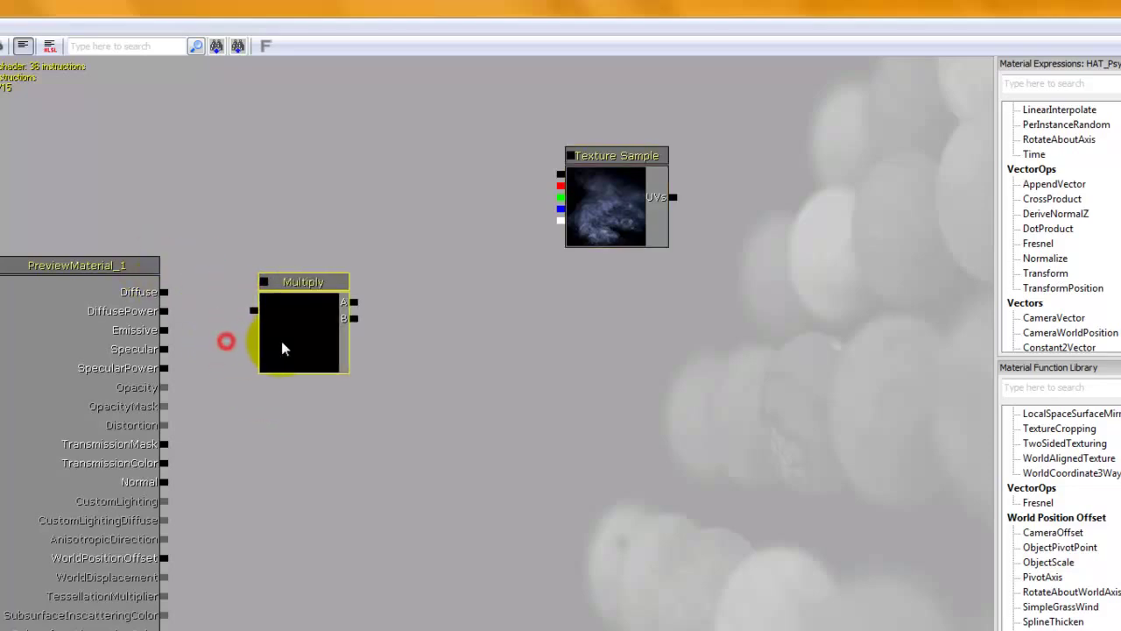
drag(252, 300, 141, 358)
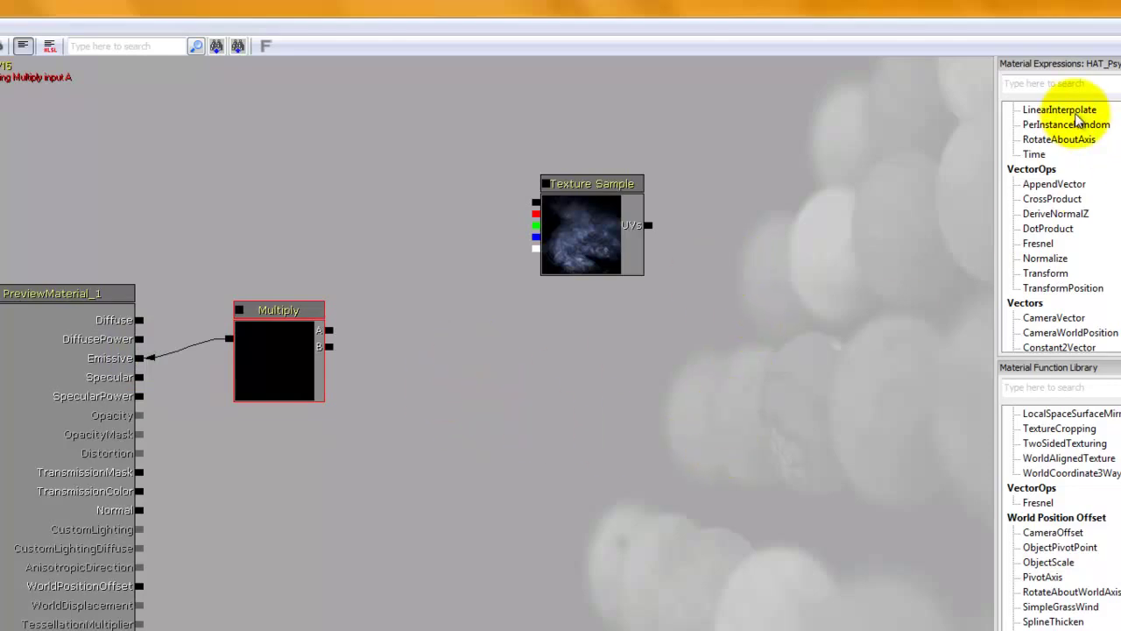
Add a VertexColor node from the 'ver' search and wire it to Multiply input A
click(1065, 86)
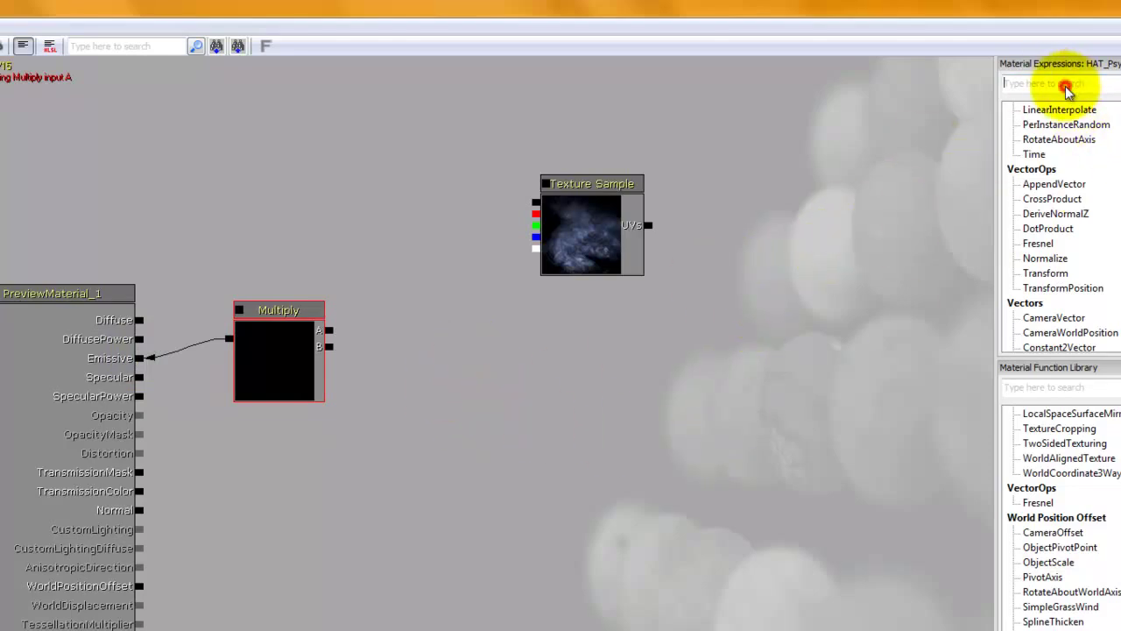
text(ver)
click(1047, 128)
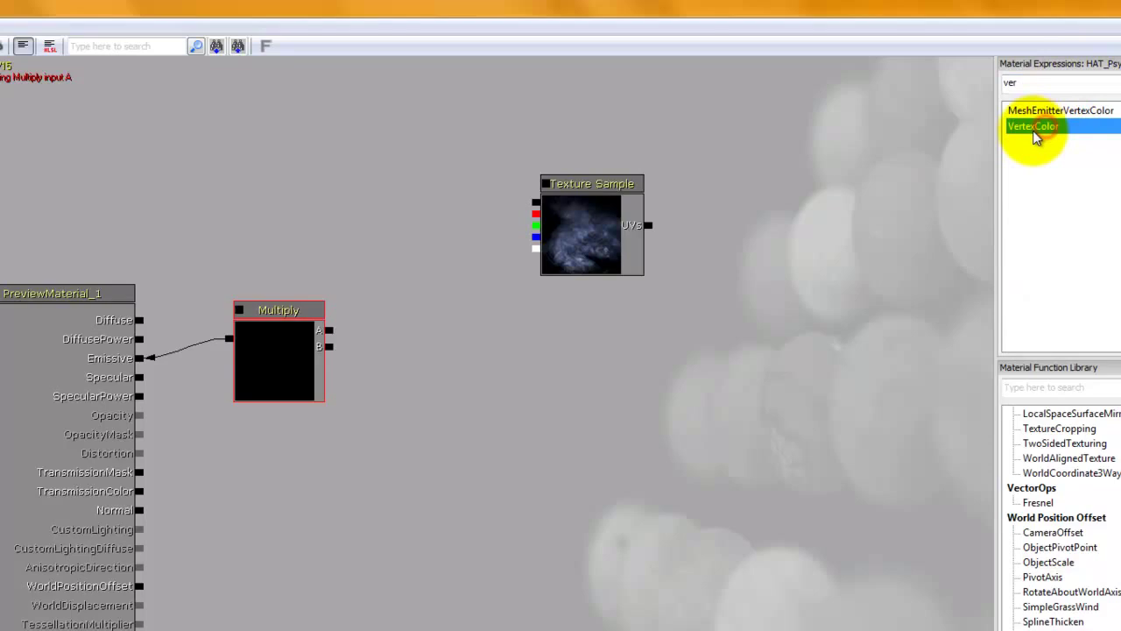
drag(1045, 130, 530, 326)
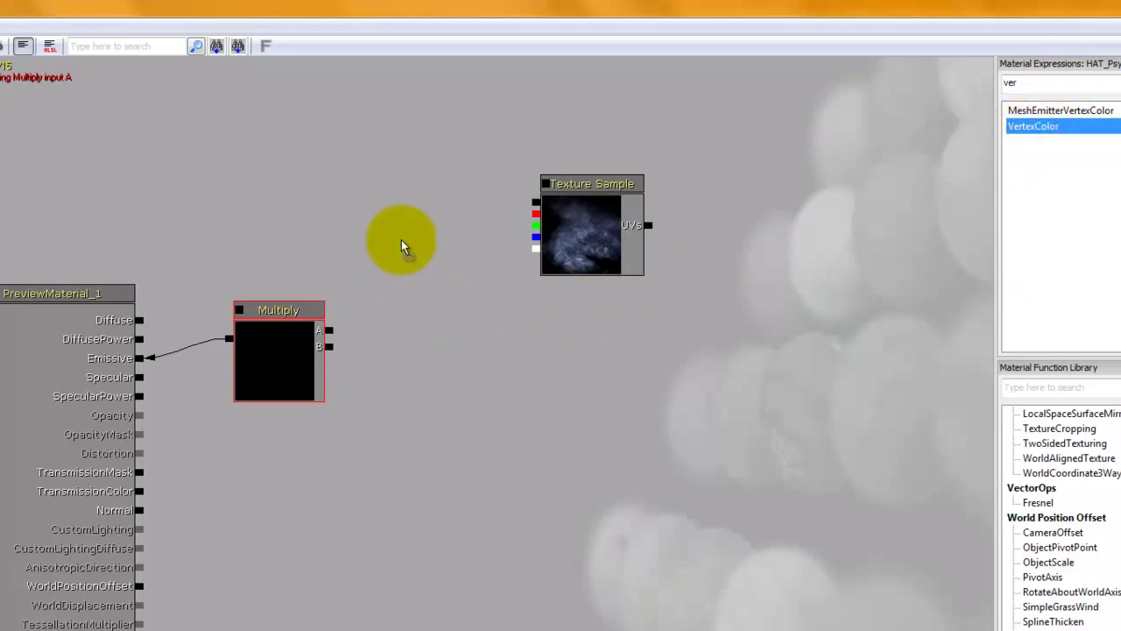
drag(401, 242, 330, 329)
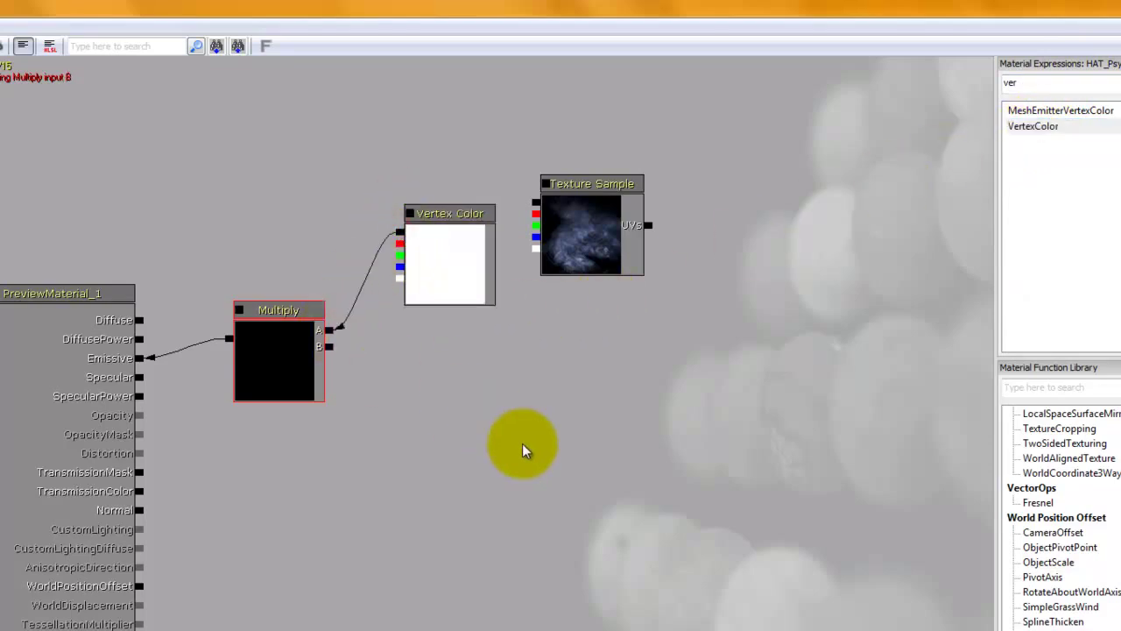
Add a Desaturation node from the 'des' search and wire it to Multiply input B
double_click(1041, 83)
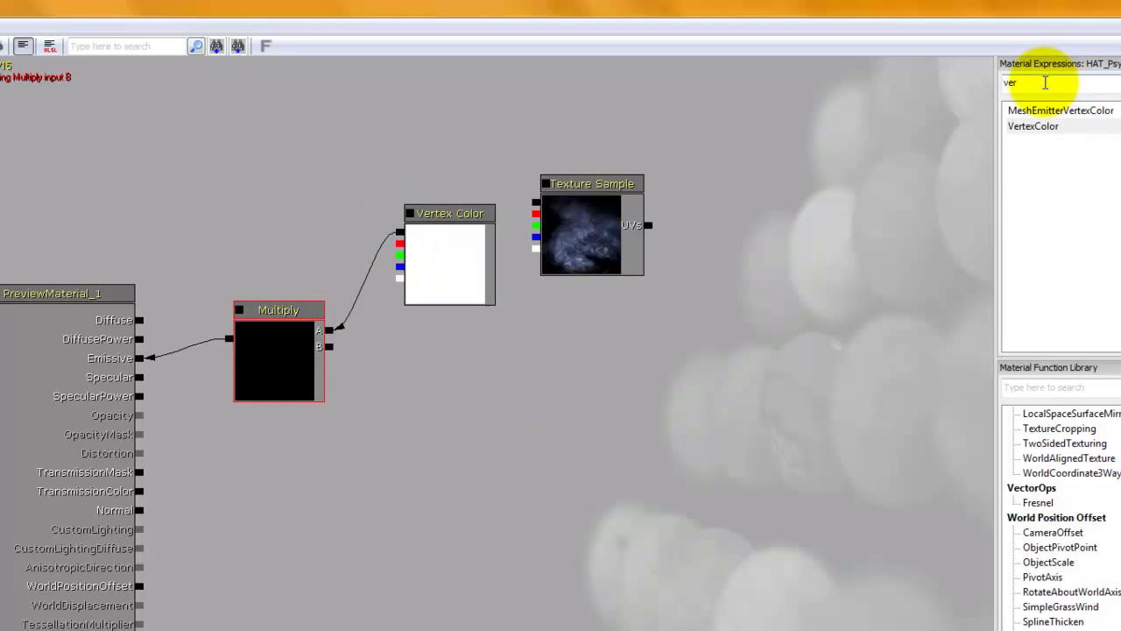
text(des)
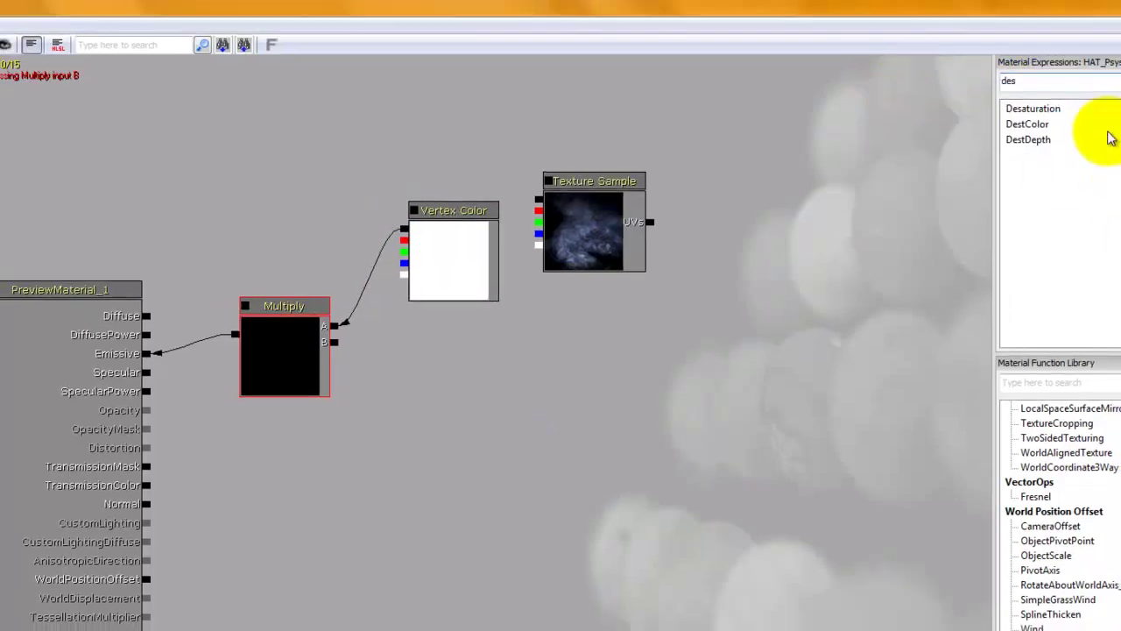
click(1034, 109)
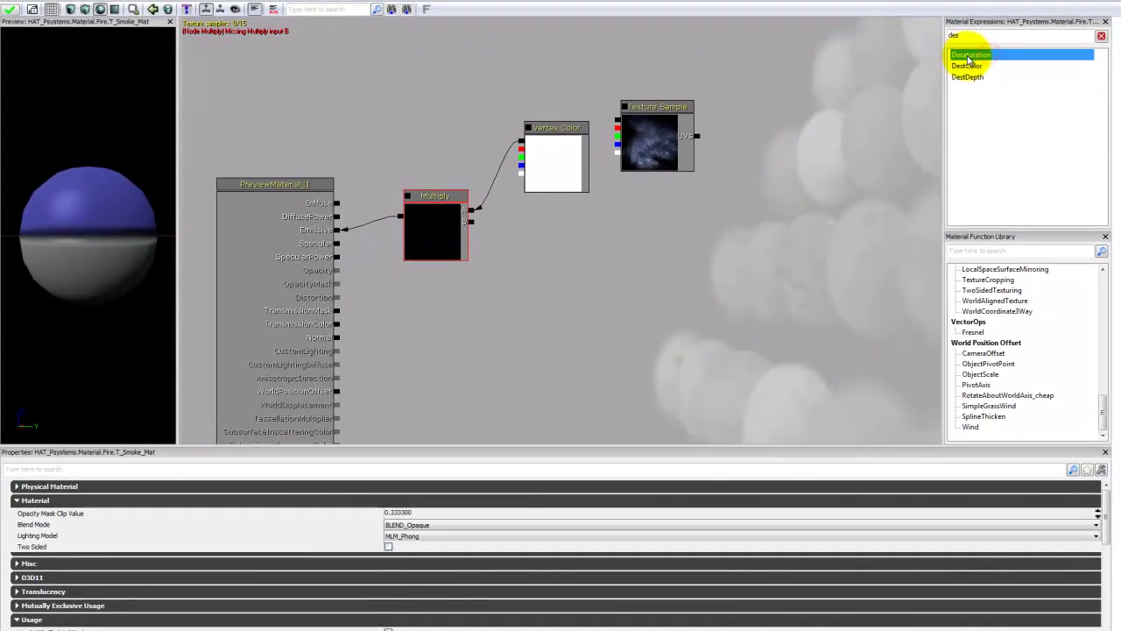
click(526, 250)
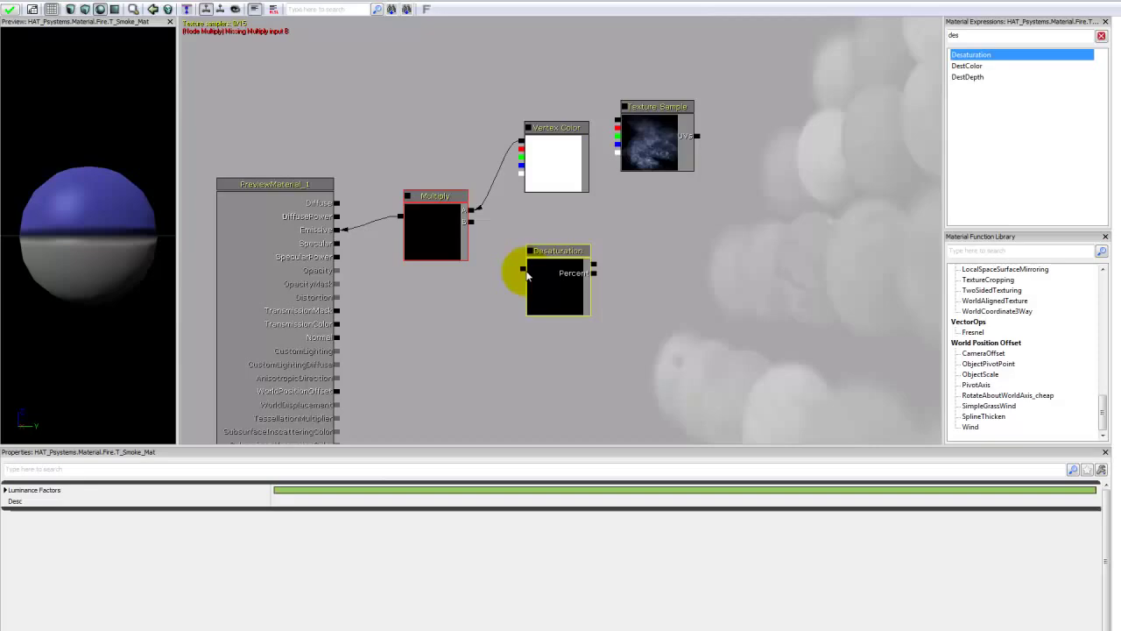
drag(523, 269, 471, 221)
Add a Constant node wired into Desaturation's Percent input, placed beside Desaturation
drag(549, 294, 549, 268)
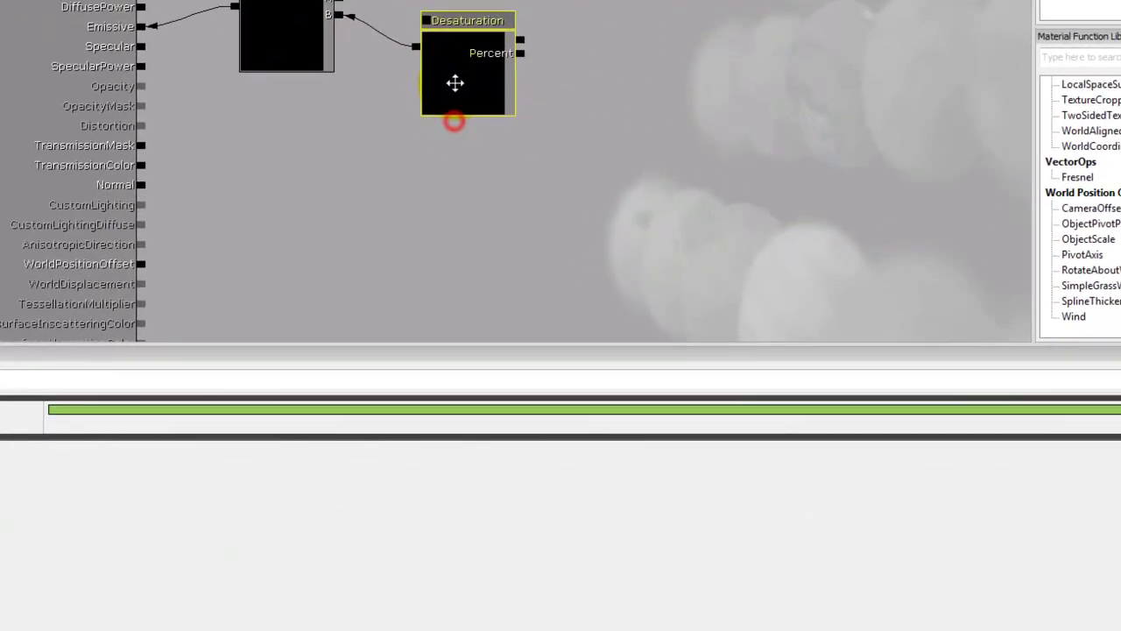
drag(718, 95, 593, 125)
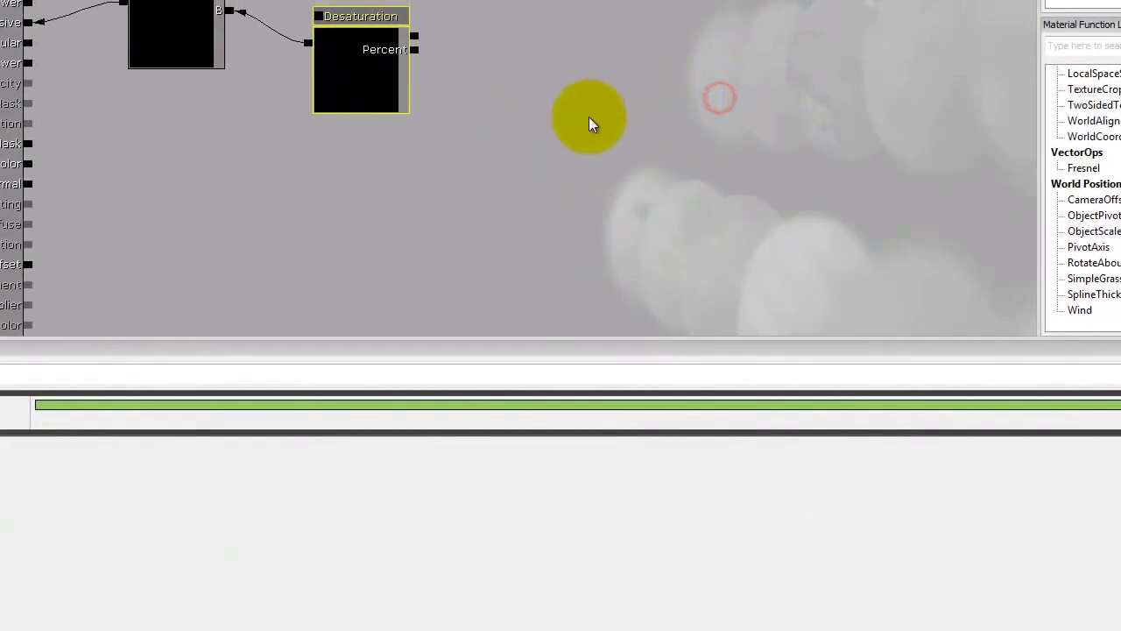
click(527, 88)
drag(522, 112, 416, 50)
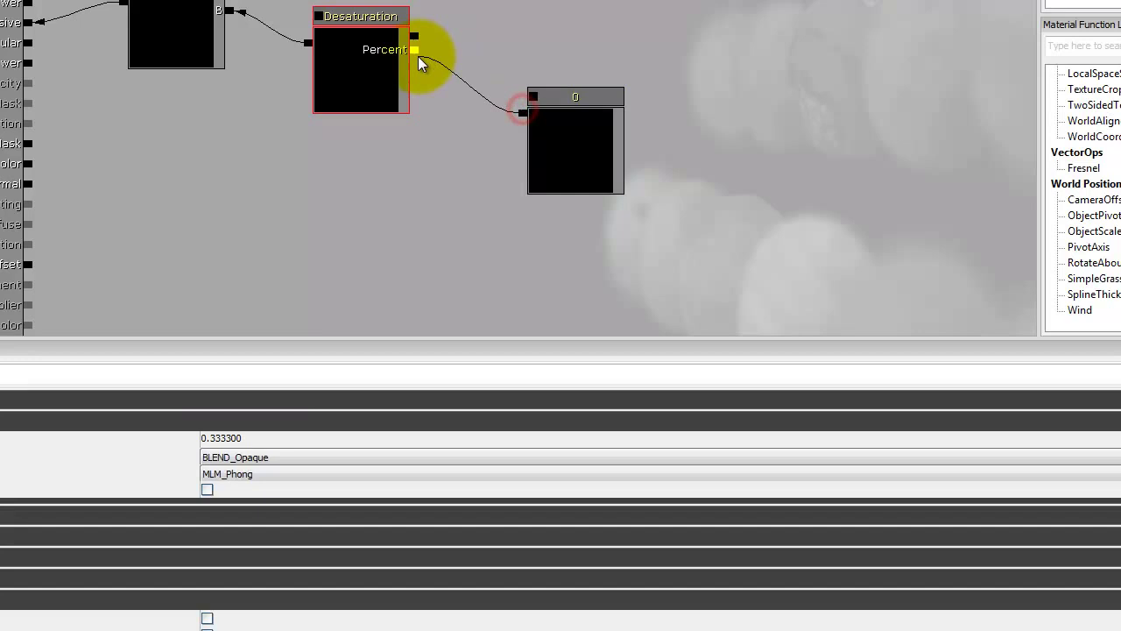
click(556, 136)
ctrl+click(570, 156)
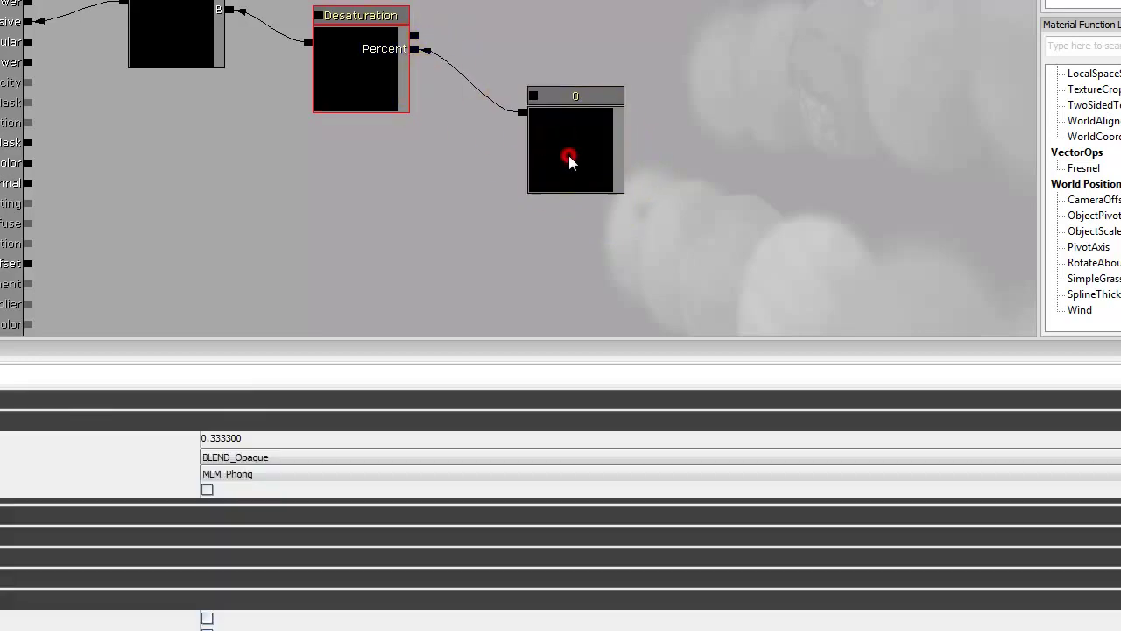
ctrl+click(583, 172)
ctrl+drag(581, 169, 546, 146)
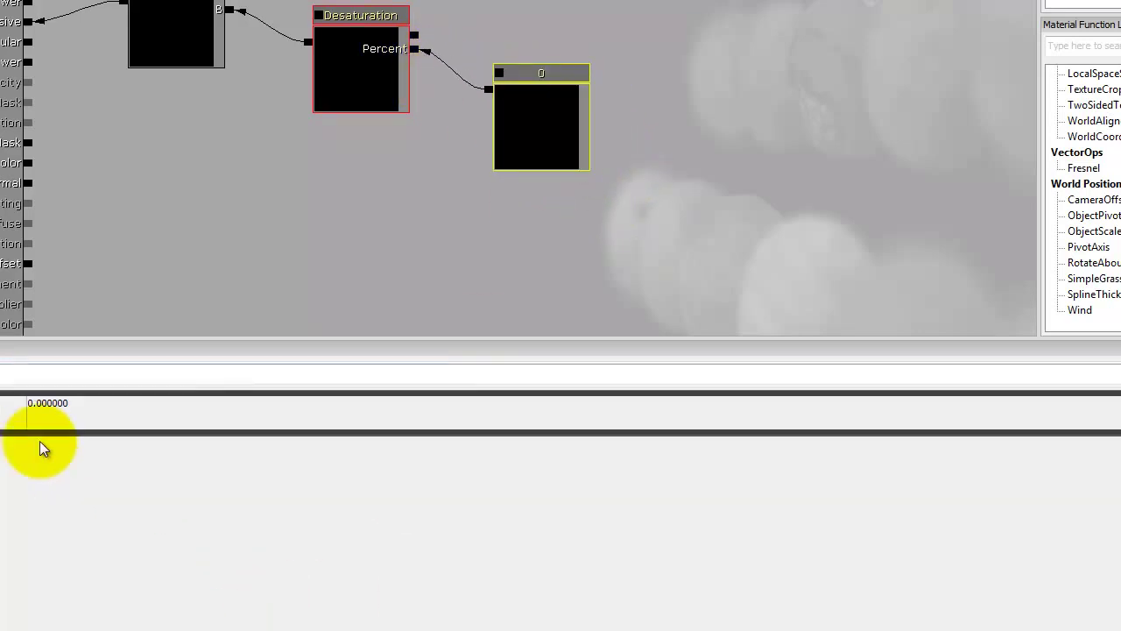
Set the constant's R value to 0.5
click(82, 409)
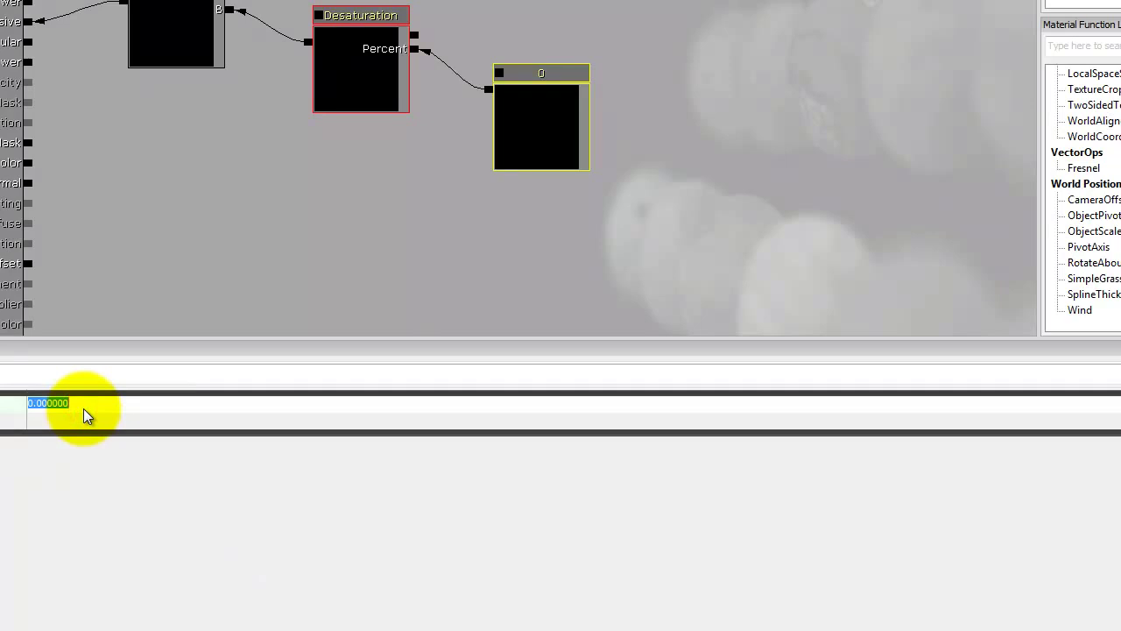
text(.5)
key(Return)
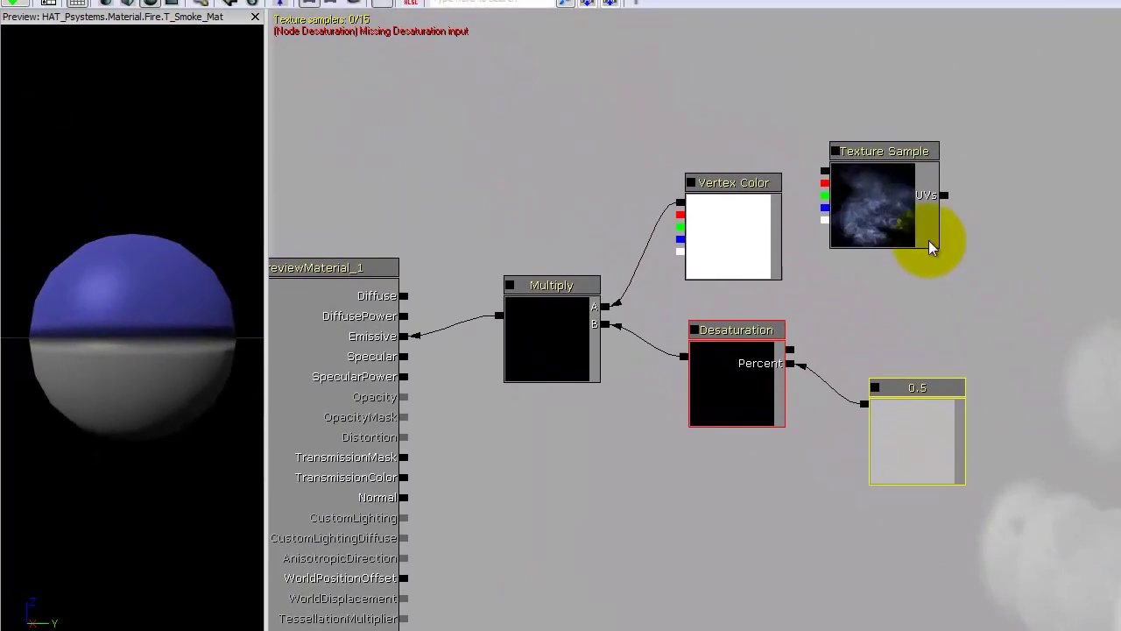
Wire the Texture Sample's RGB into Desaturation and preview the material on a plane mesh
ctrl+drag(929, 248, 1004, 317)
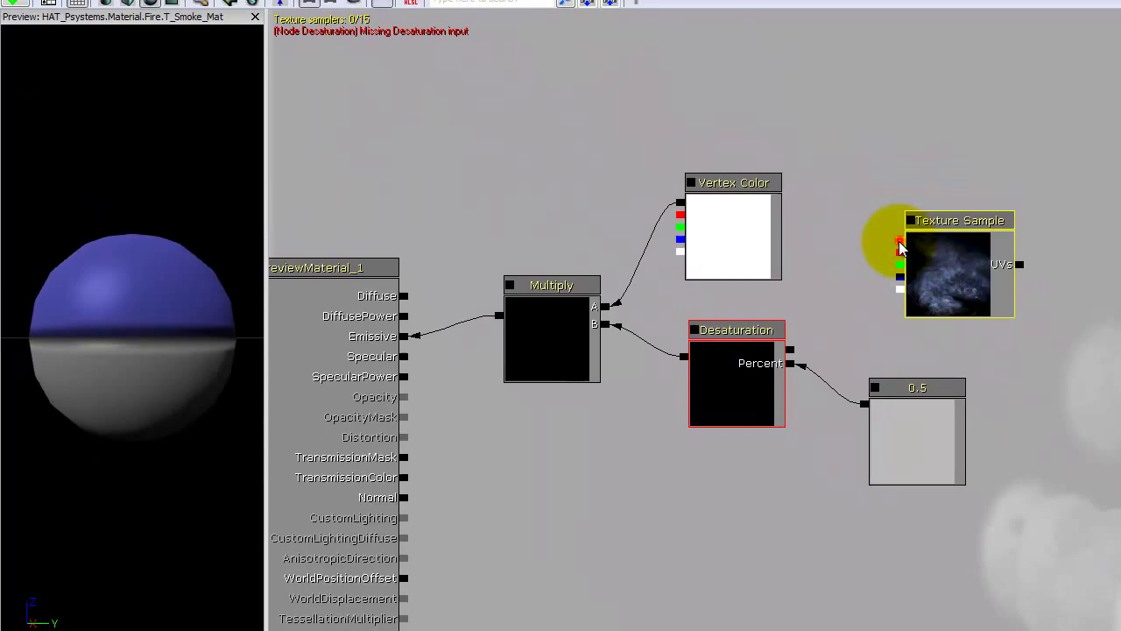
drag(900, 243, 793, 348)
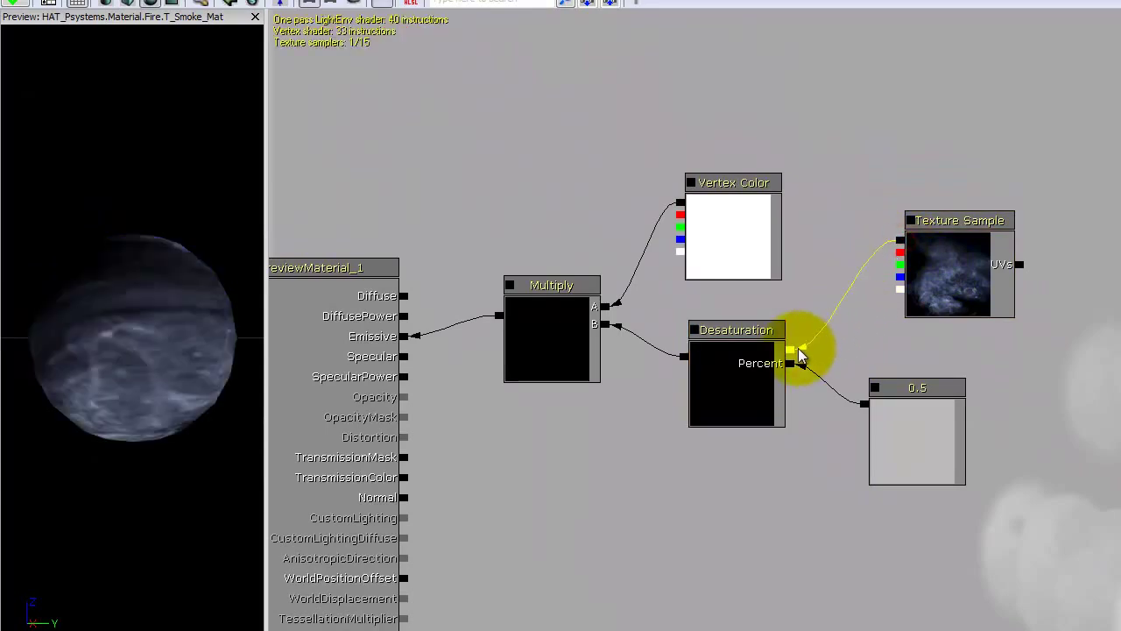
click(127, 7)
drag(126, 293, 210, 270)
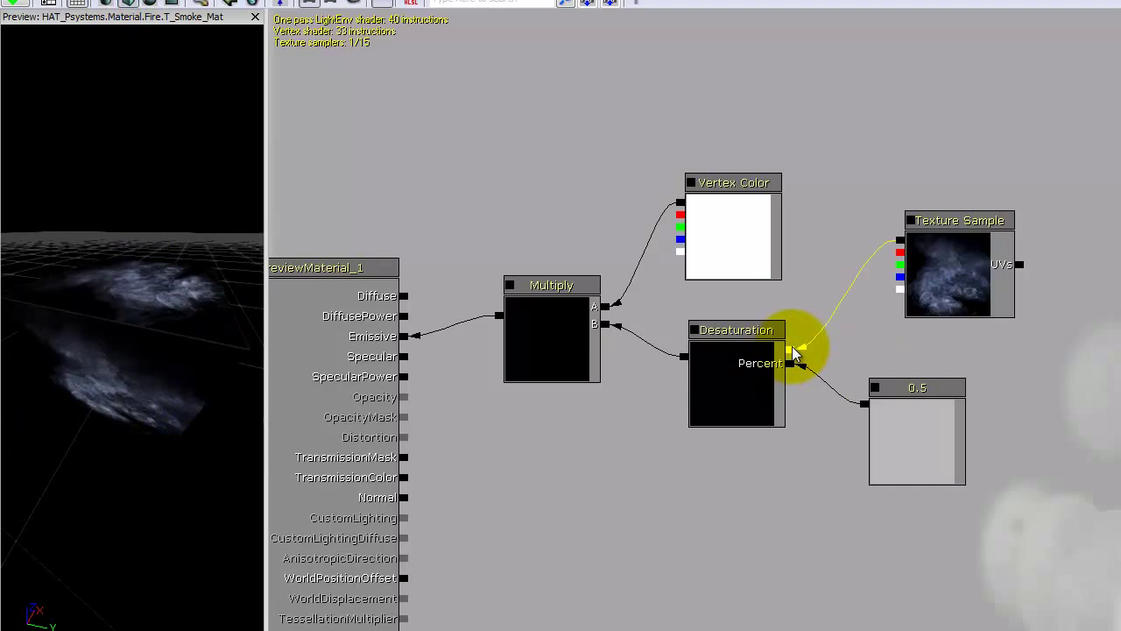
drag(181, 380, 201, 351)
drag(808, 551, 828, 499)
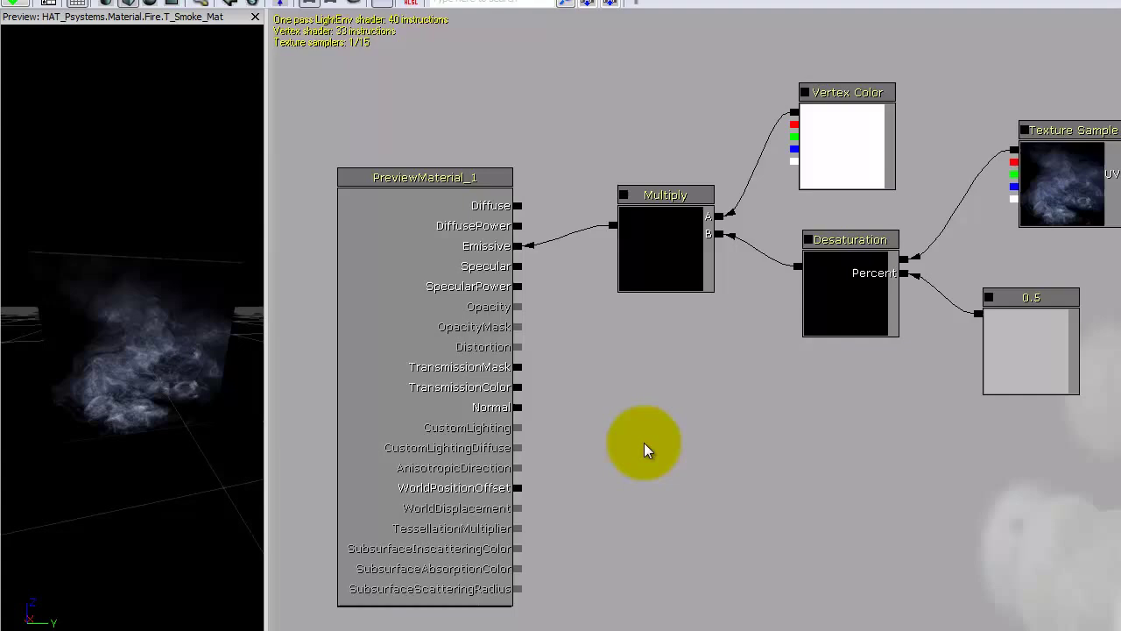
Add a second Multiply node below the graph and try wiring it to Opacity
click(645, 441)
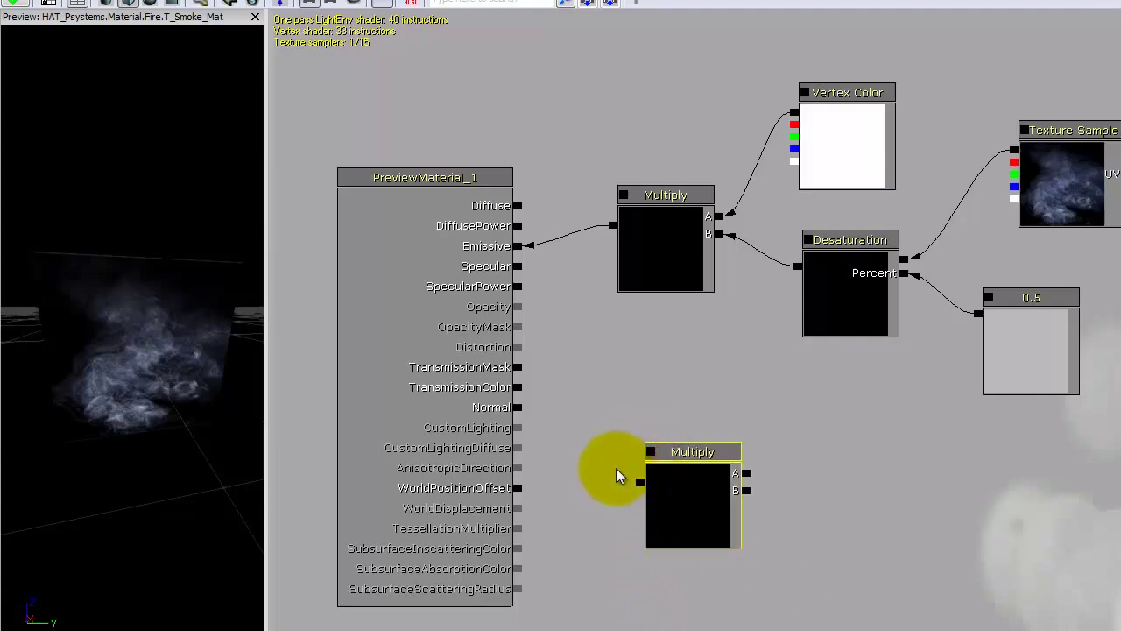
click(854, 541)
click(808, 422)
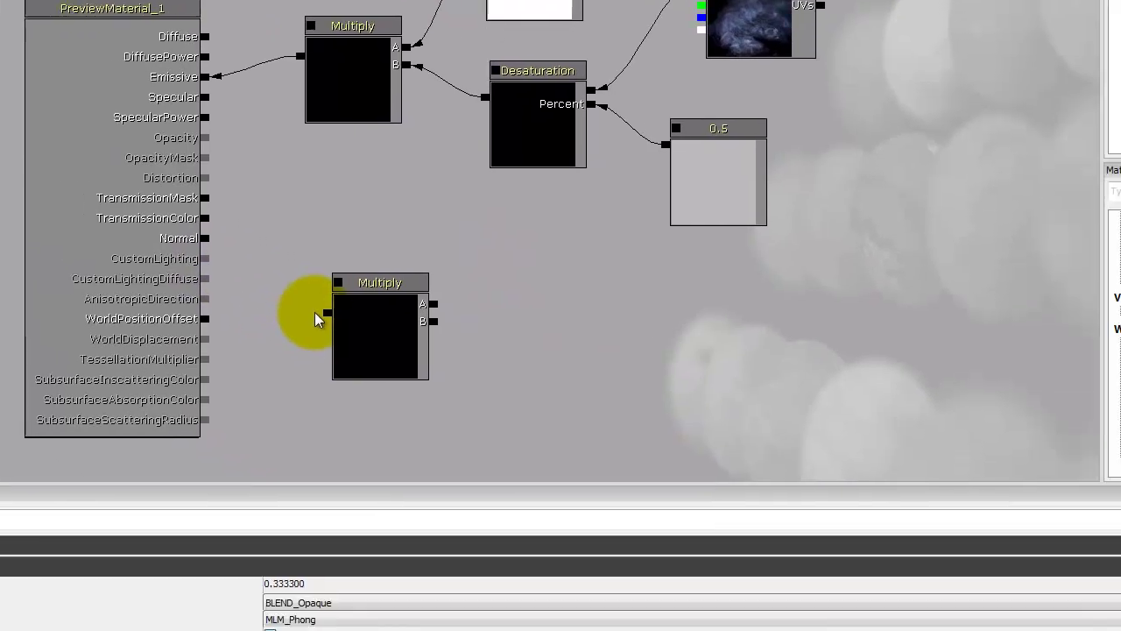
drag(326, 313, 203, 137)
mouse_move(67, 64)
mouse_down()
mouse_move(57, 55)
mouse_move(73, 82)
mouse_up()
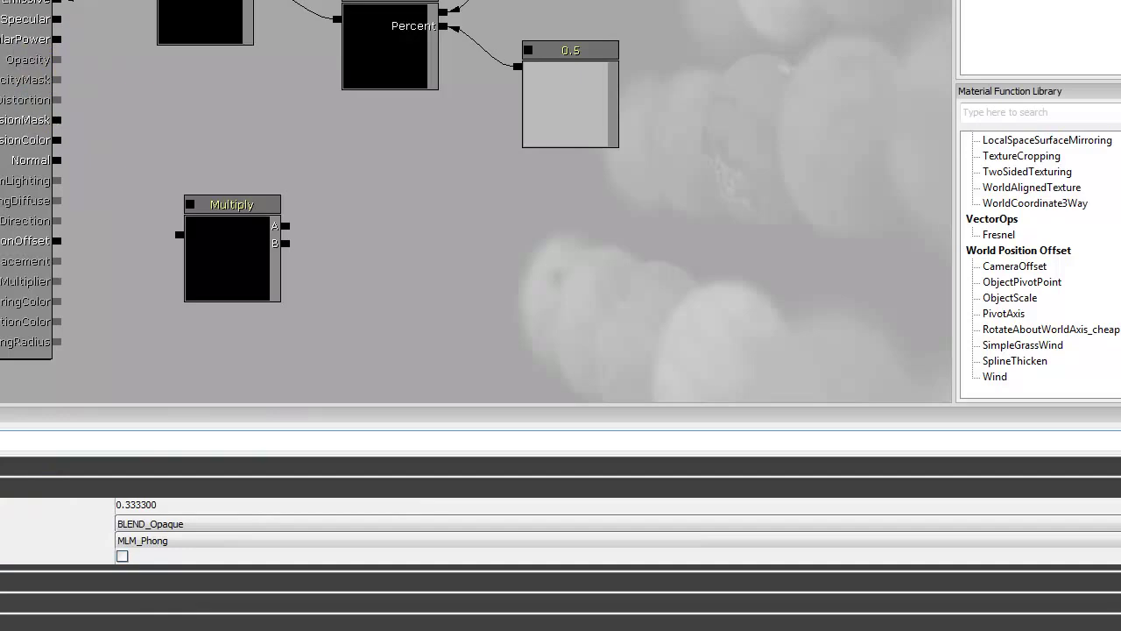
Set the Blend Mode to BLEND_Translucent and drag a wire from the lower Multiply
click(181, 524)
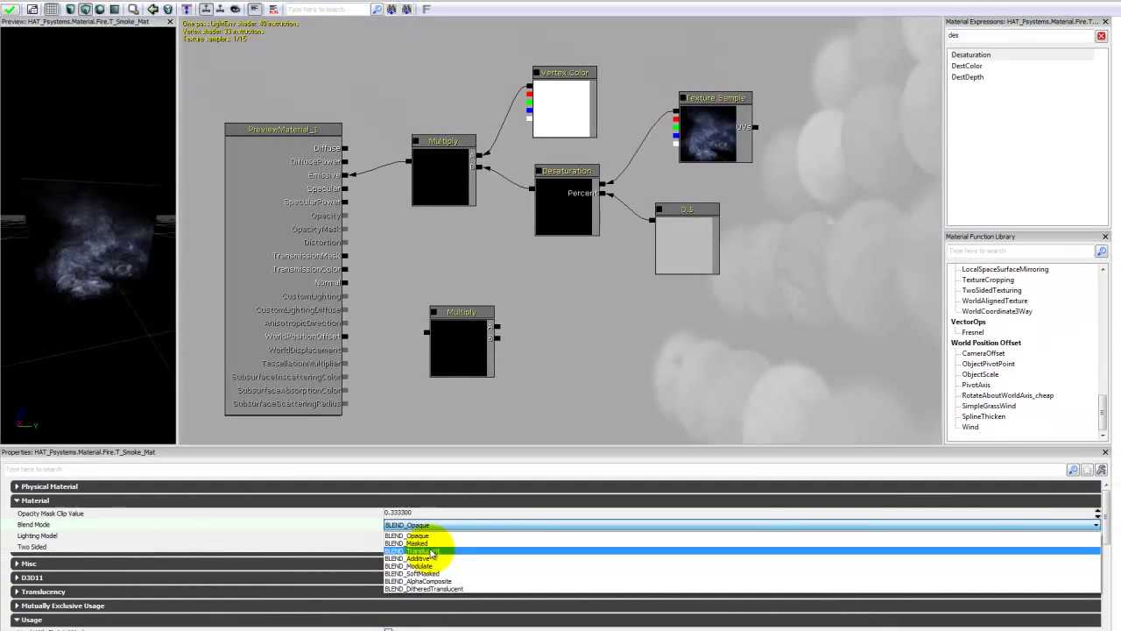
click(185, 563)
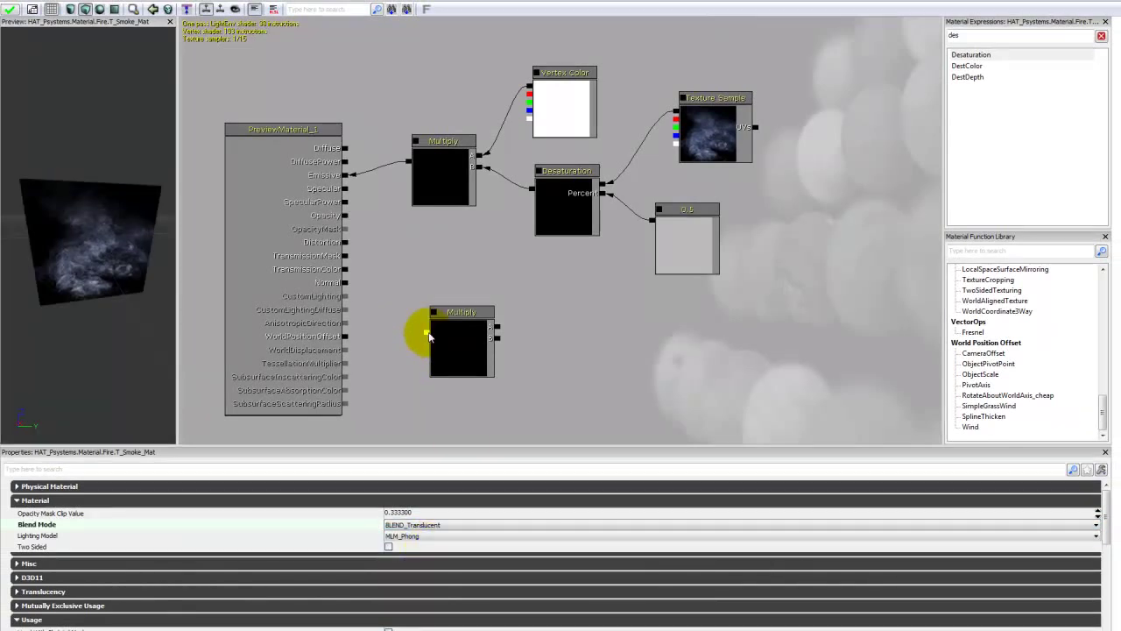
drag(428, 332, 346, 214)
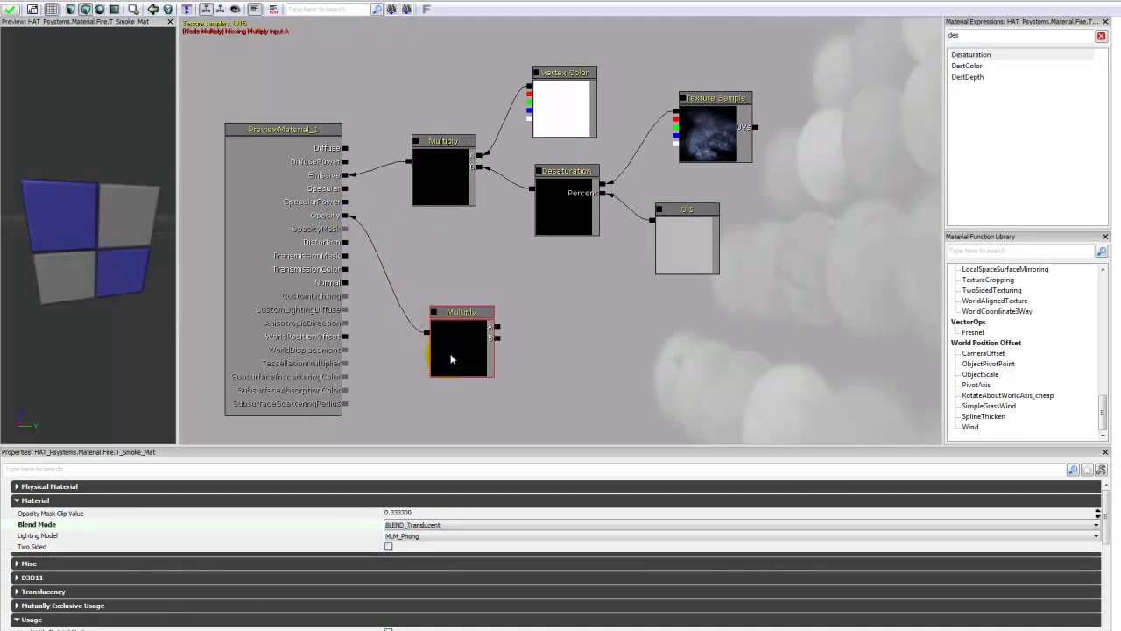
Connect the lower Multiply to Opacity and nudge it into place
click(450, 355)
mouse_move(460, 357)
mouse_down()
mouse_move(452, 303)
mouse_move(458, 346)
mouse_up()
click(572, 325)
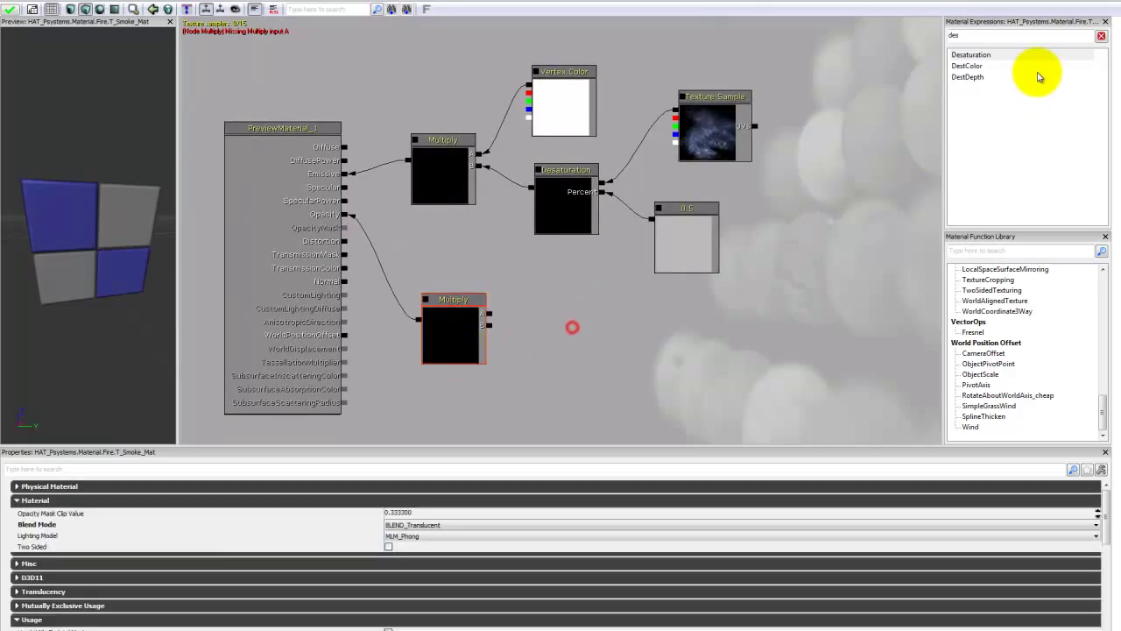
Add a Power node feeding Multiply A, with the Texture Sample's red channel as Base
double_click(983, 35)
text(power)
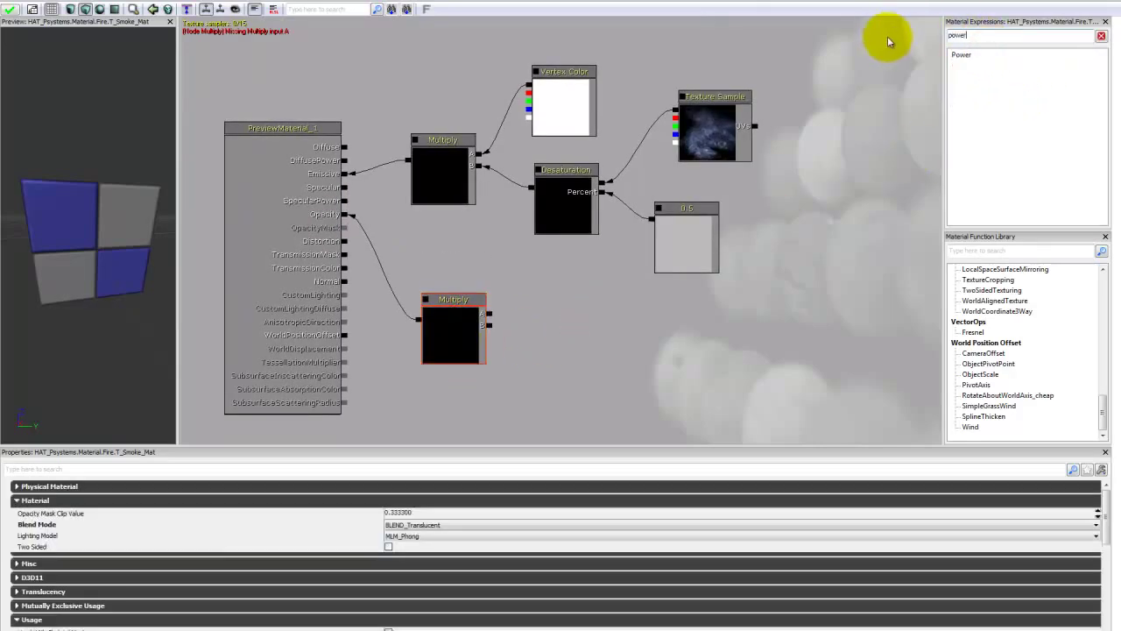
click(972, 55)
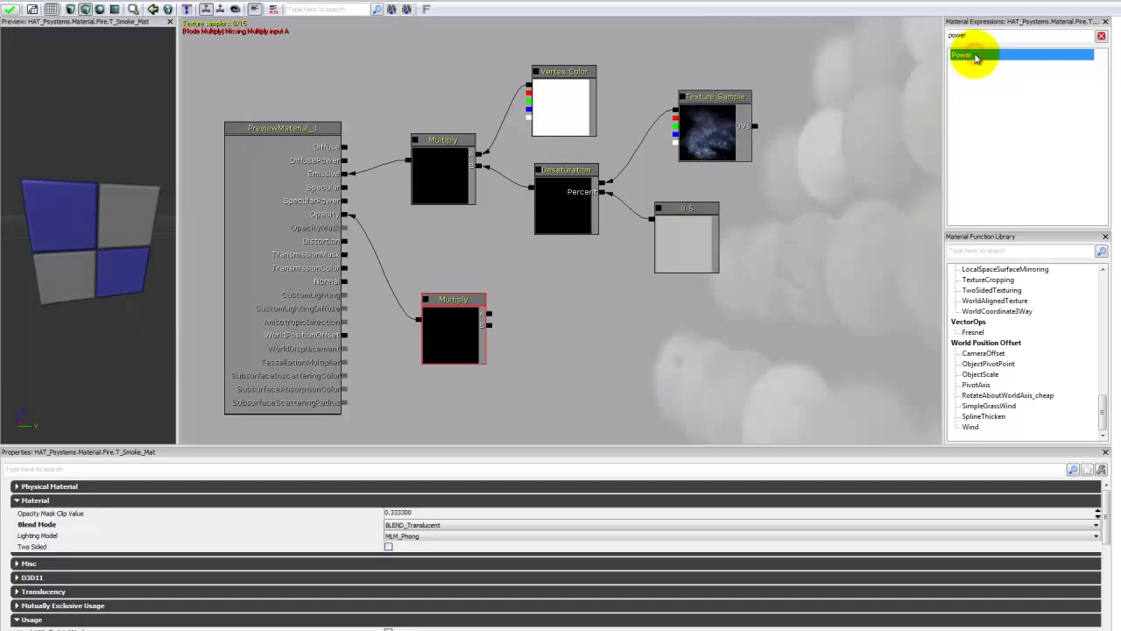
drag(976, 58, 536, 302)
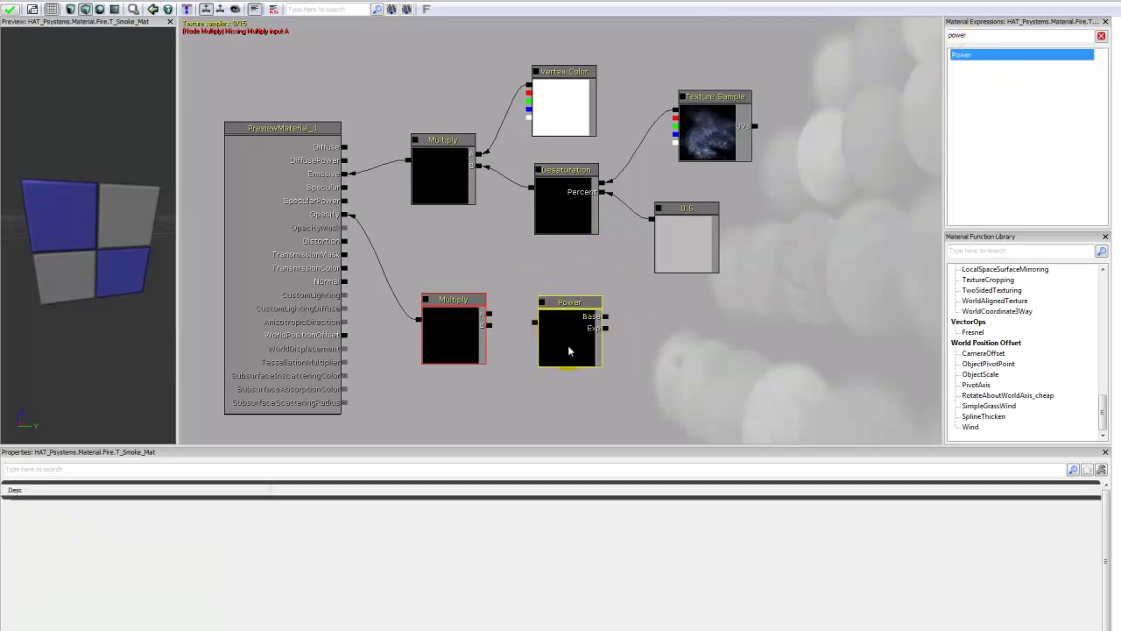
drag(568, 351, 567, 330)
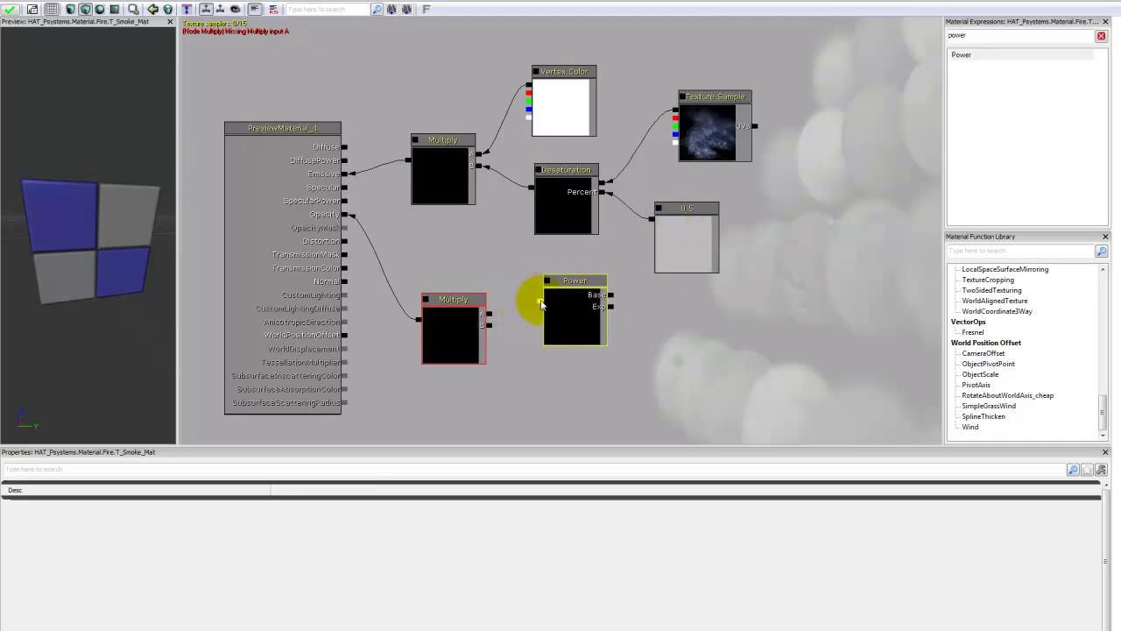
drag(542, 303, 490, 313)
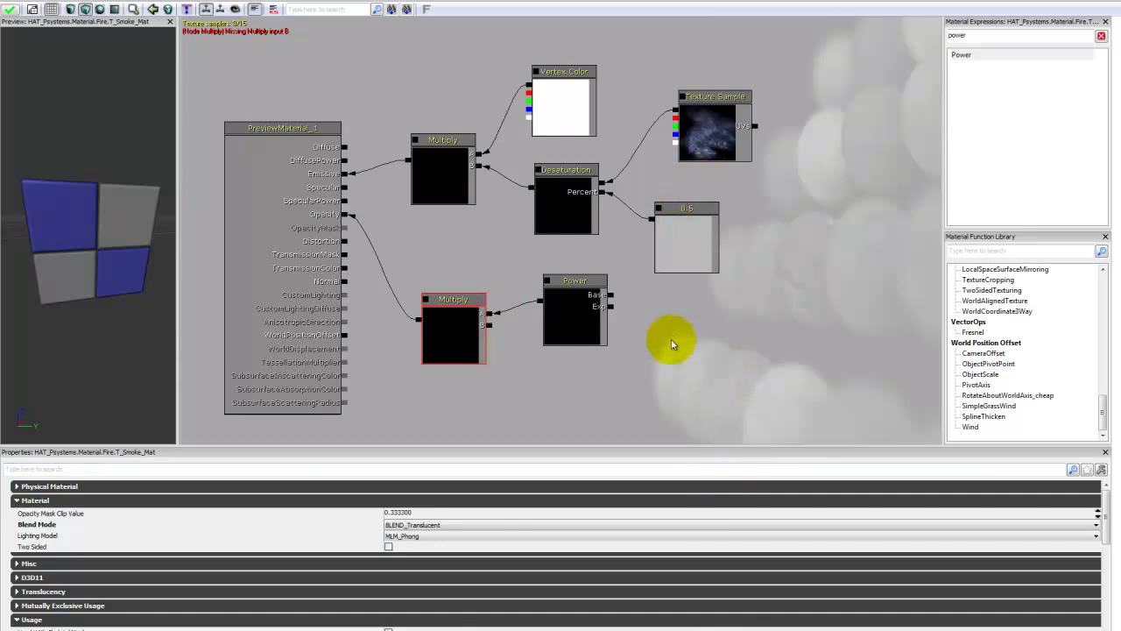
drag(676, 112, 612, 295)
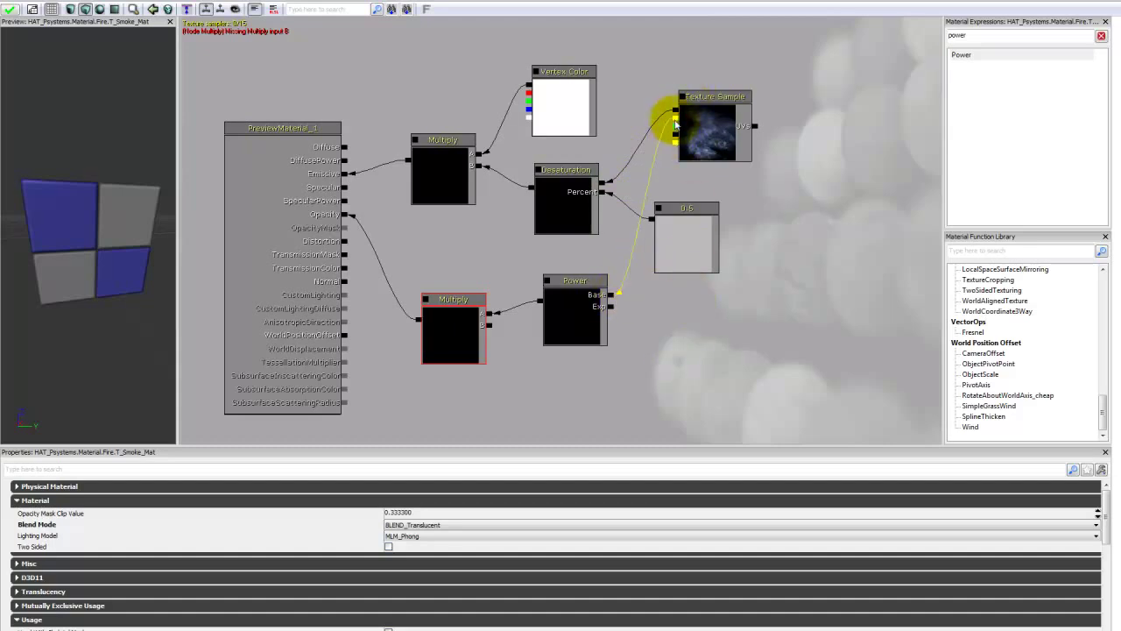
drag(675, 124, 677, 118)
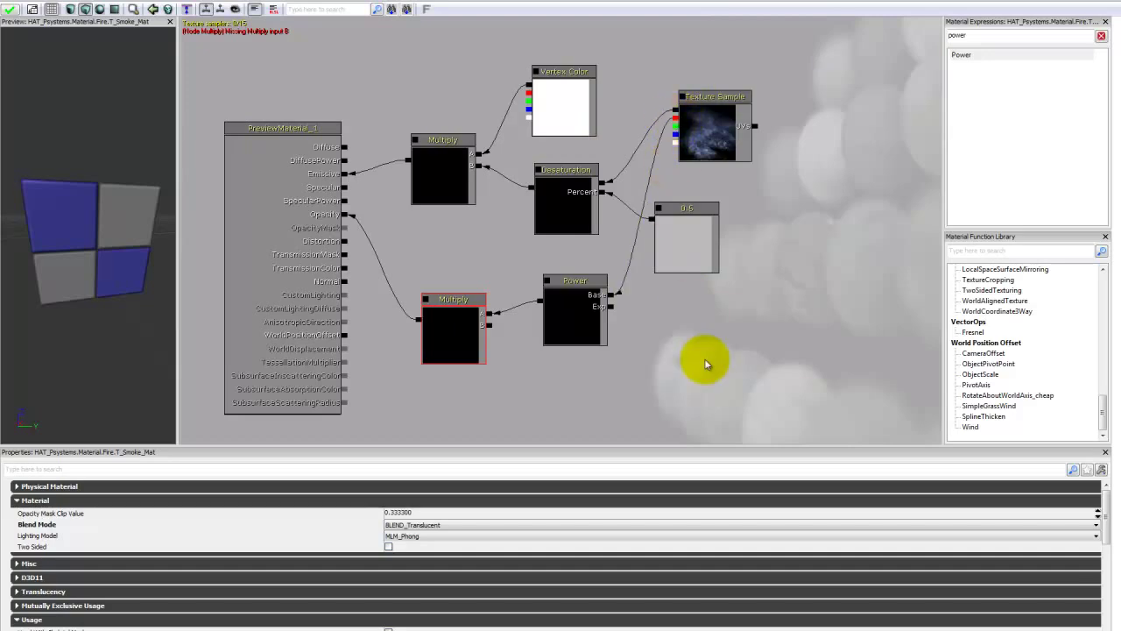
Add a Constant of 0.1 wired into the Power node's Exp input
drag(705, 359, 651, 318)
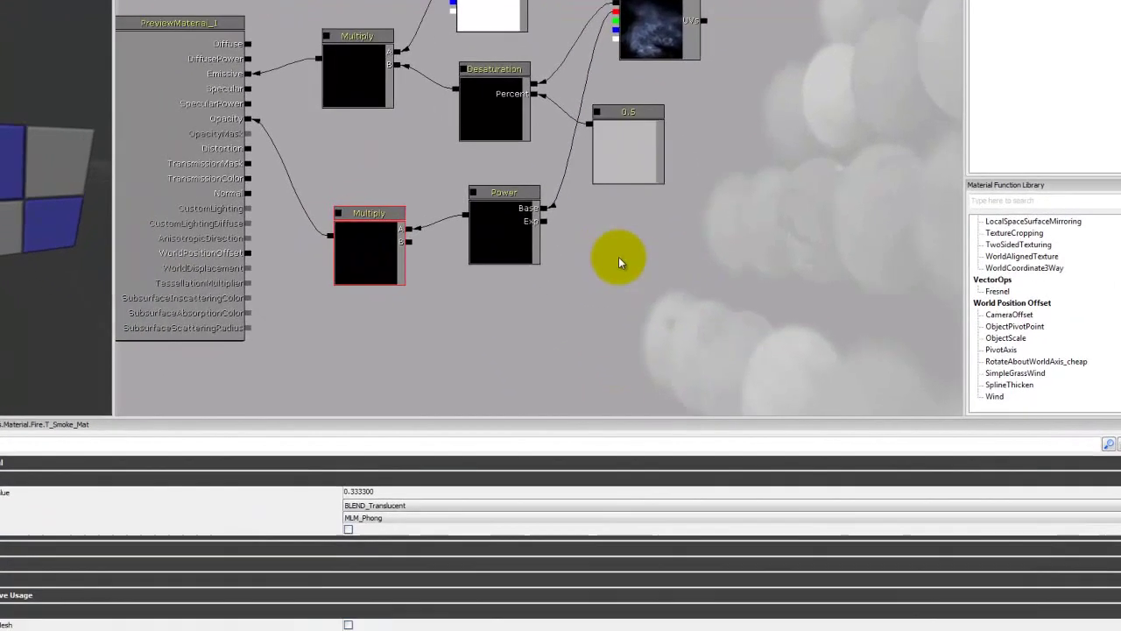
click(621, 255)
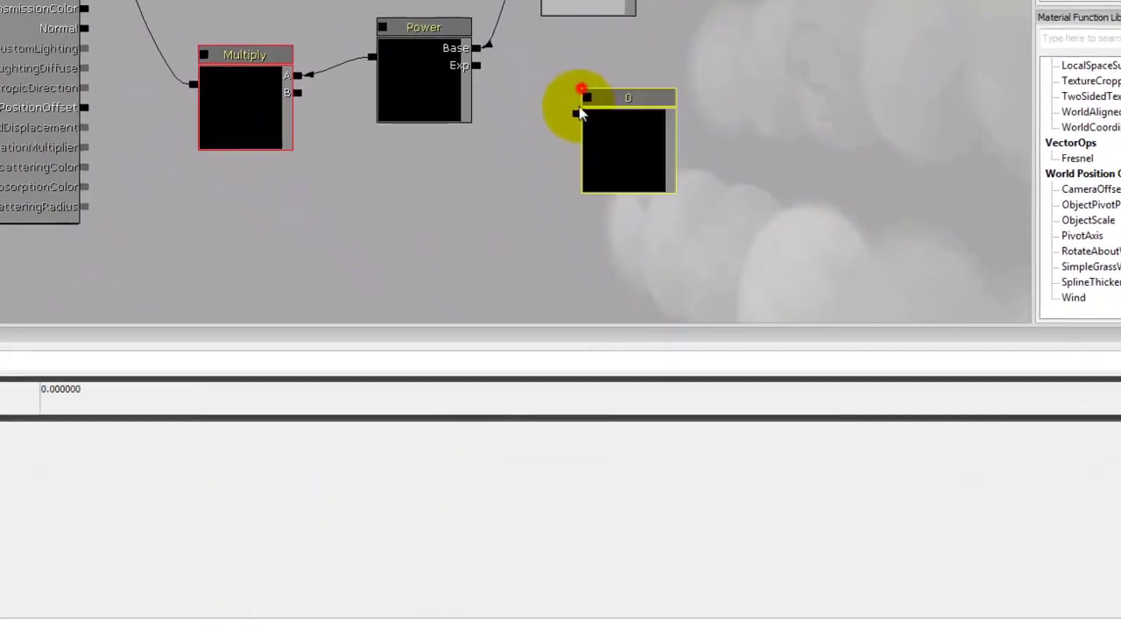
drag(618, 255, 544, 223)
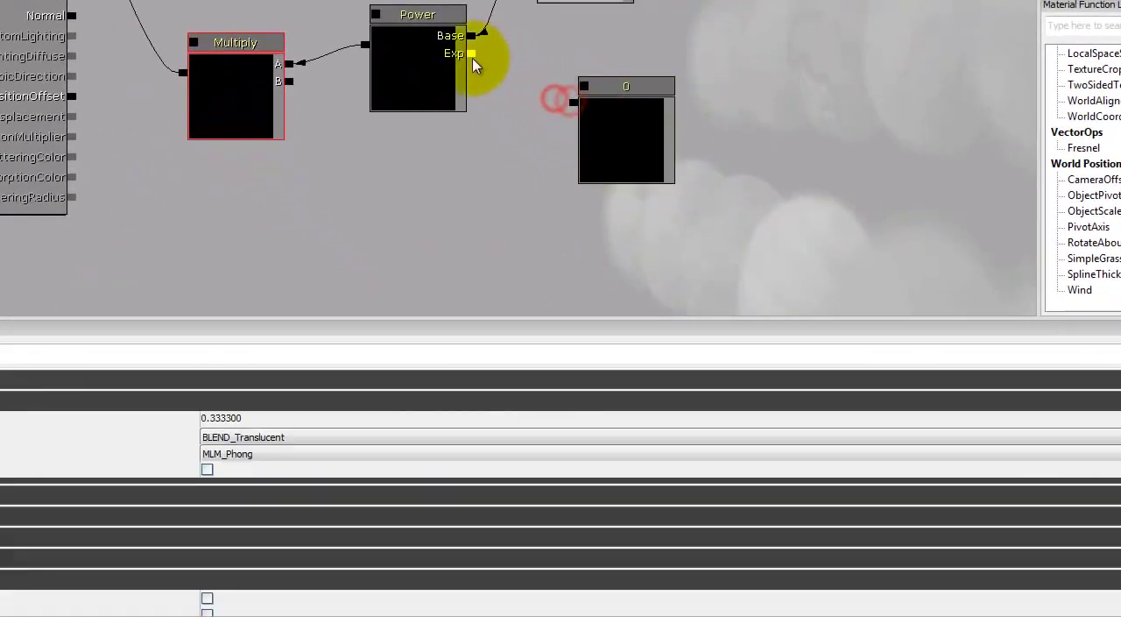
drag(472, 57, 471, 55)
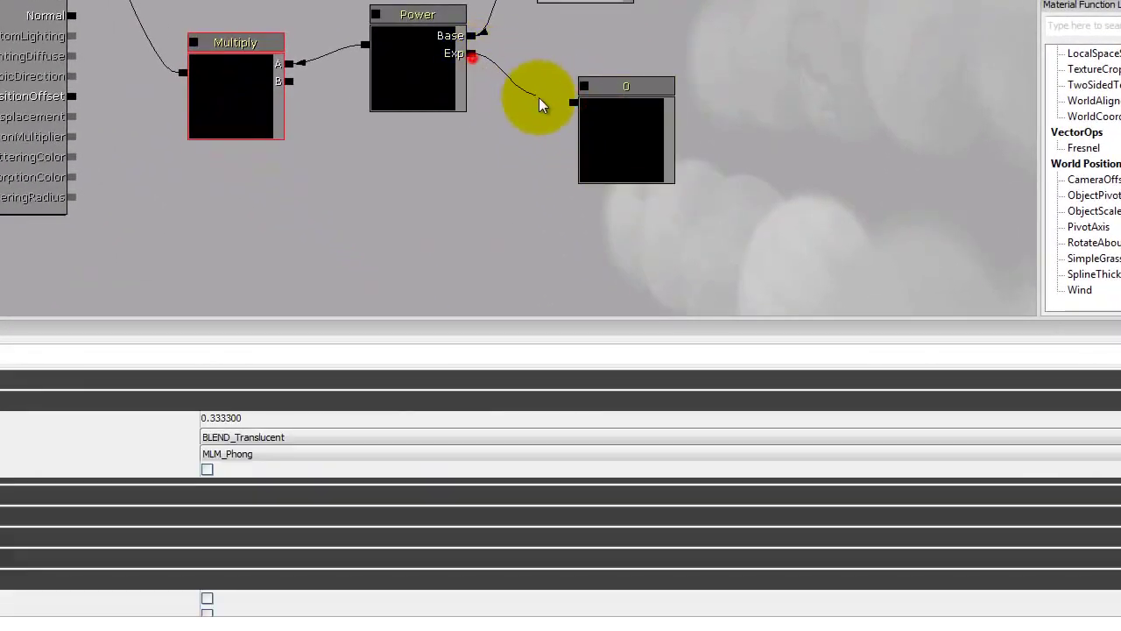
click(611, 145)
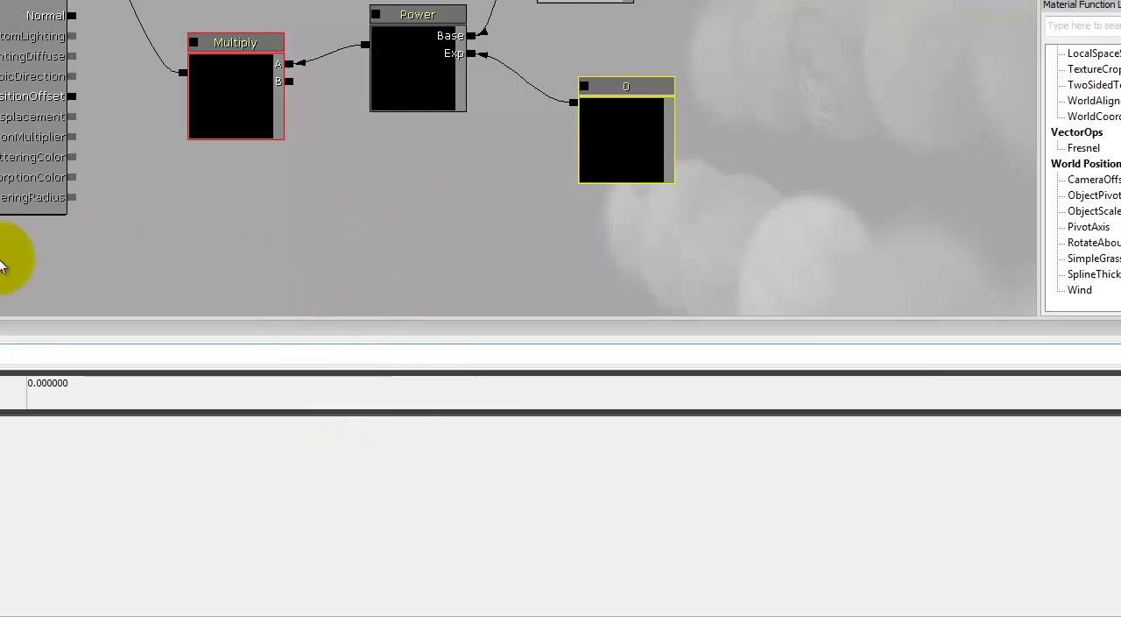
click(99, 387)
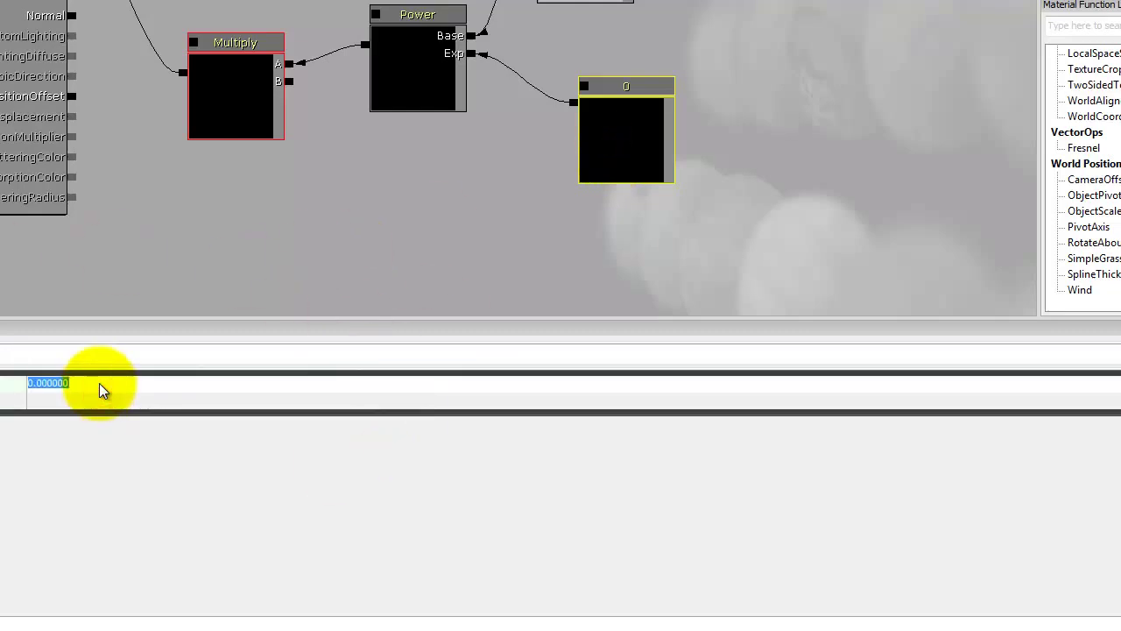
text(0.1)
key(Return)
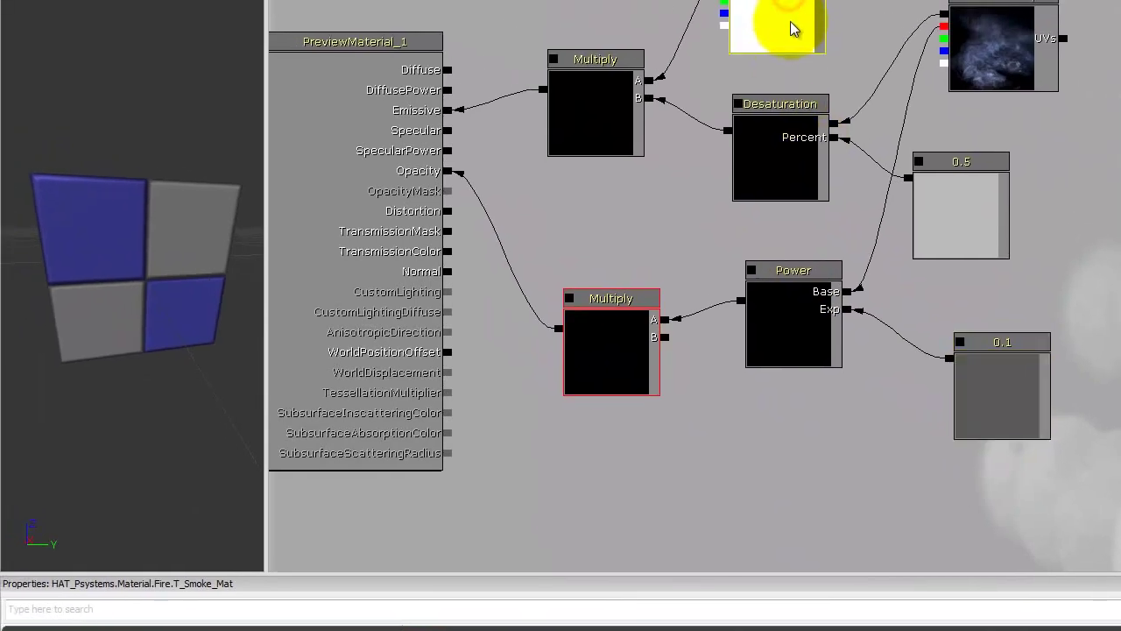
Paste a second Vertex Color below Power and connect its alpha to the lower Multiply's B
key(ctrl+v)
drag(826, 143, 701, 480)
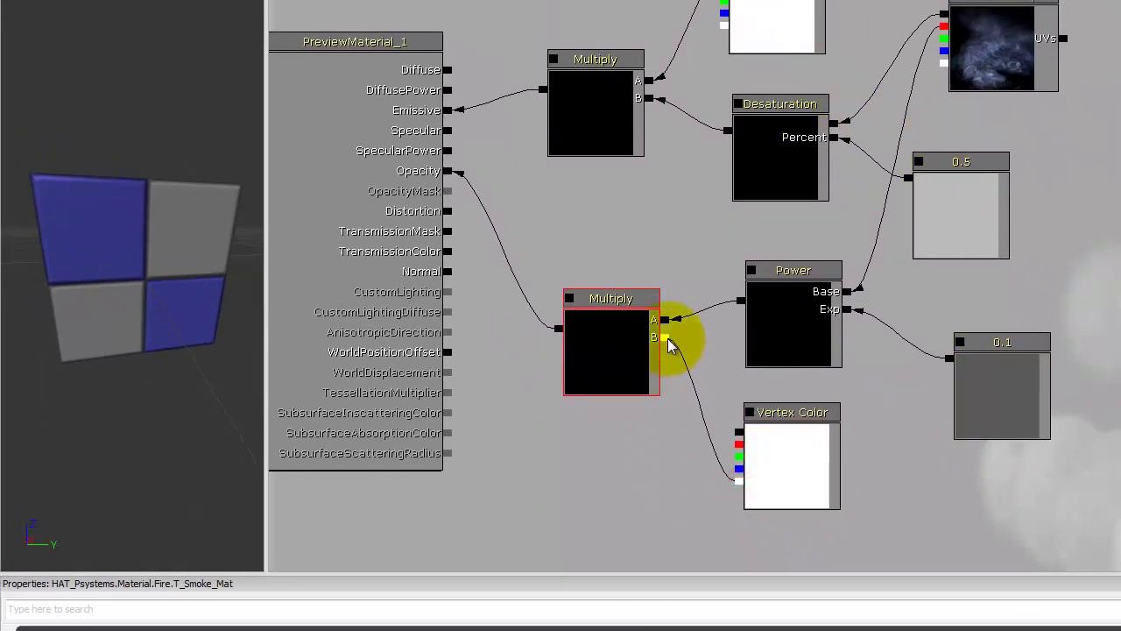
drag(669, 344, 666, 339)
mouse_move(142, 251)
mouse_down()
mouse_move(68, 371)
mouse_move(2, 445)
mouse_move(125, 363)
mouse_move(113, 263)
mouse_move(167, 300)
mouse_move(162, 251)
mouse_up()
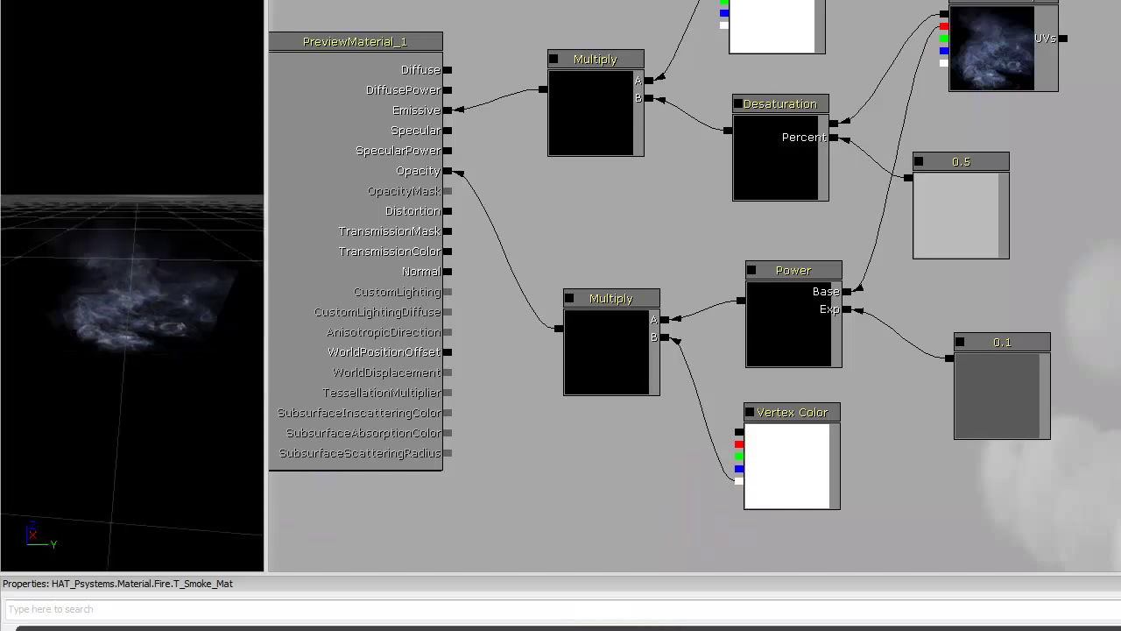
mouse_move(176, 332)
mouse_down()
mouse_move(169, 453)
mouse_move(180, 238)
mouse_move(137, 263)
mouse_move(645, 513)
mouse_move(232, 226)
mouse_move(125, 201)
mouse_move(180, 230)
mouse_move(176, 262)
mouse_up()
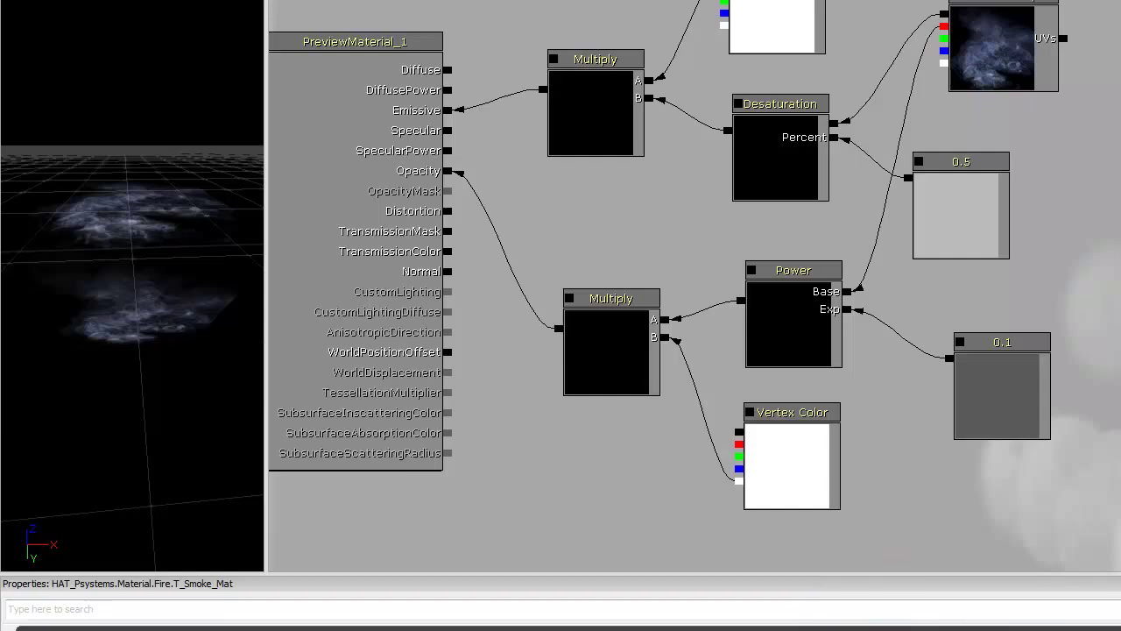
Orbit the material preview around the smoke sprite to inspect it
drag(136, 213, 254, 526)
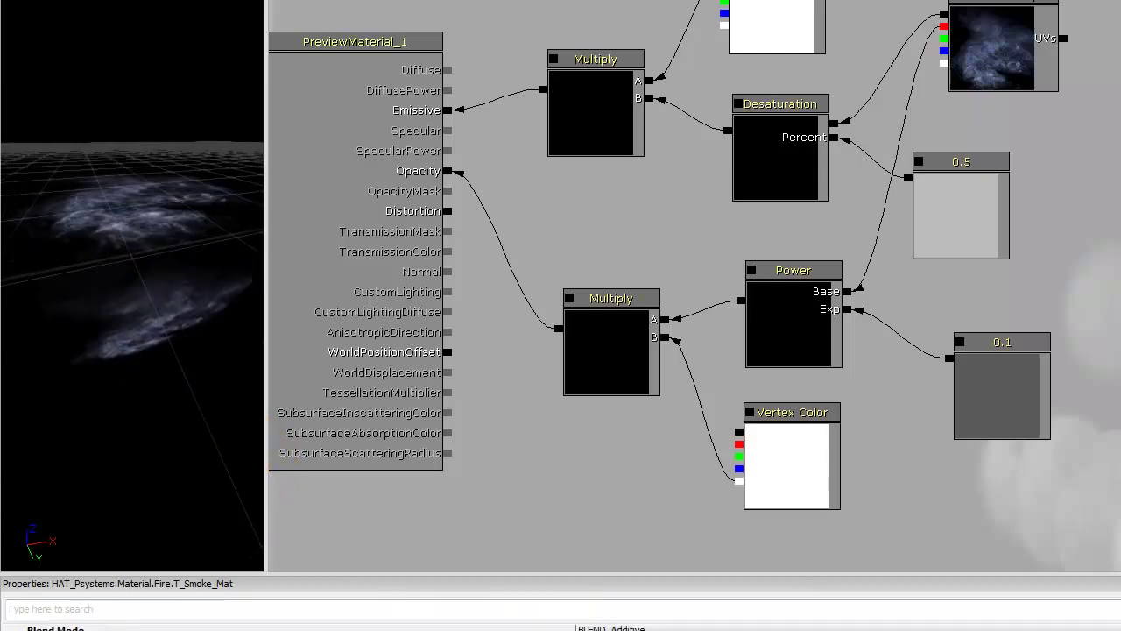